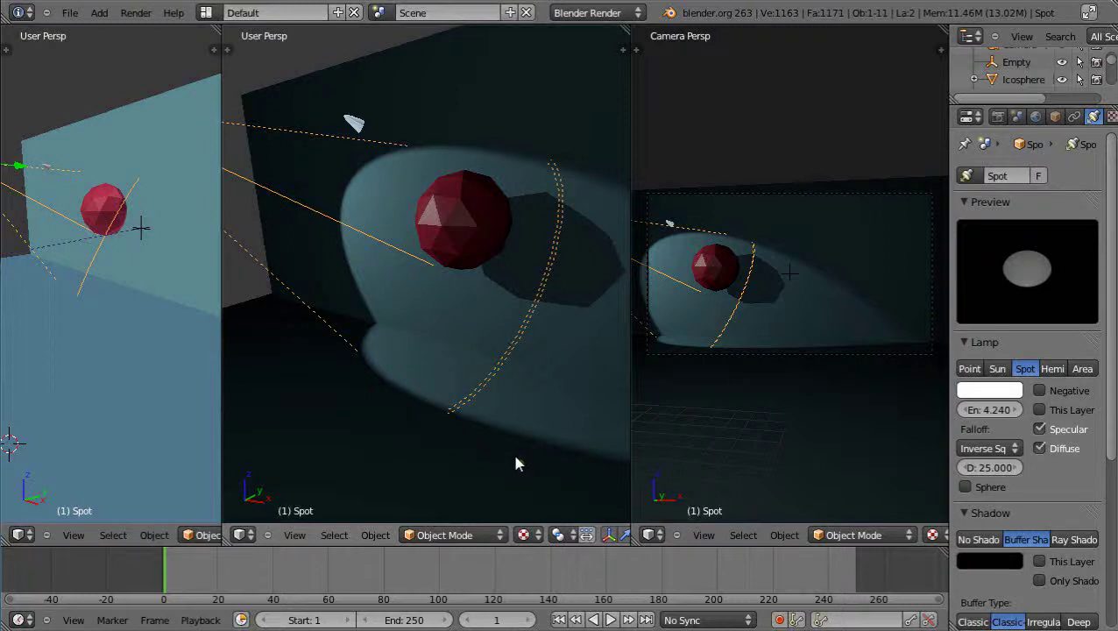
Render the camera view of the spotlit red icosphere with Blender Render (F12).
{"action": "scroll", "coordinate": [517, 456], "scroll_direction": "down", "scroll_amount": 4}
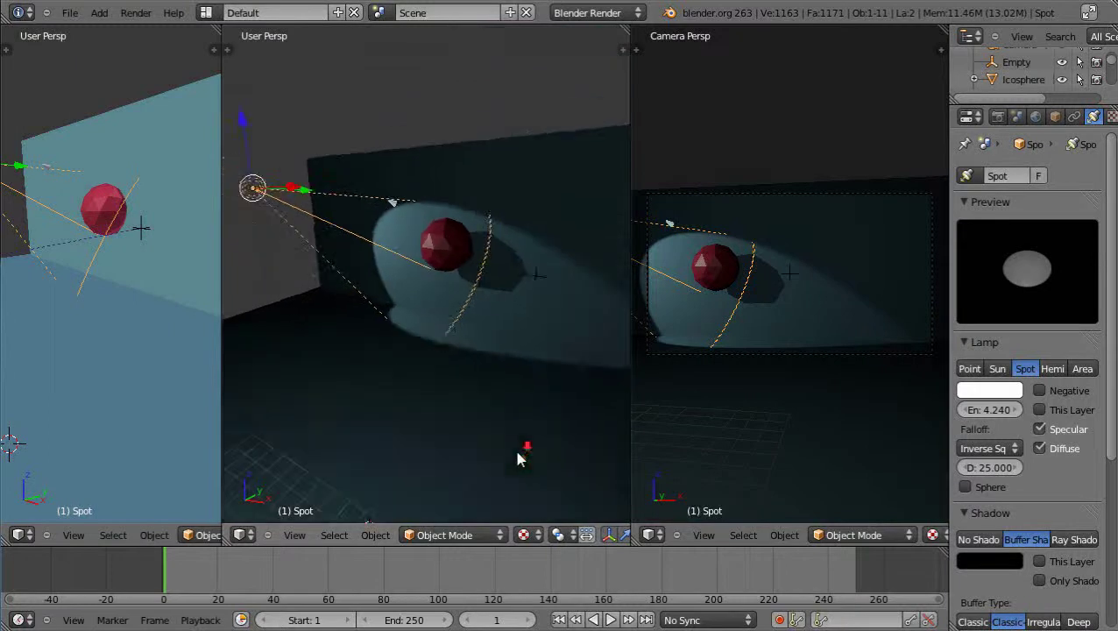
{"action": "scroll", "coordinate": [554, 438], "scroll_direction": "up", "scroll_amount": 1}
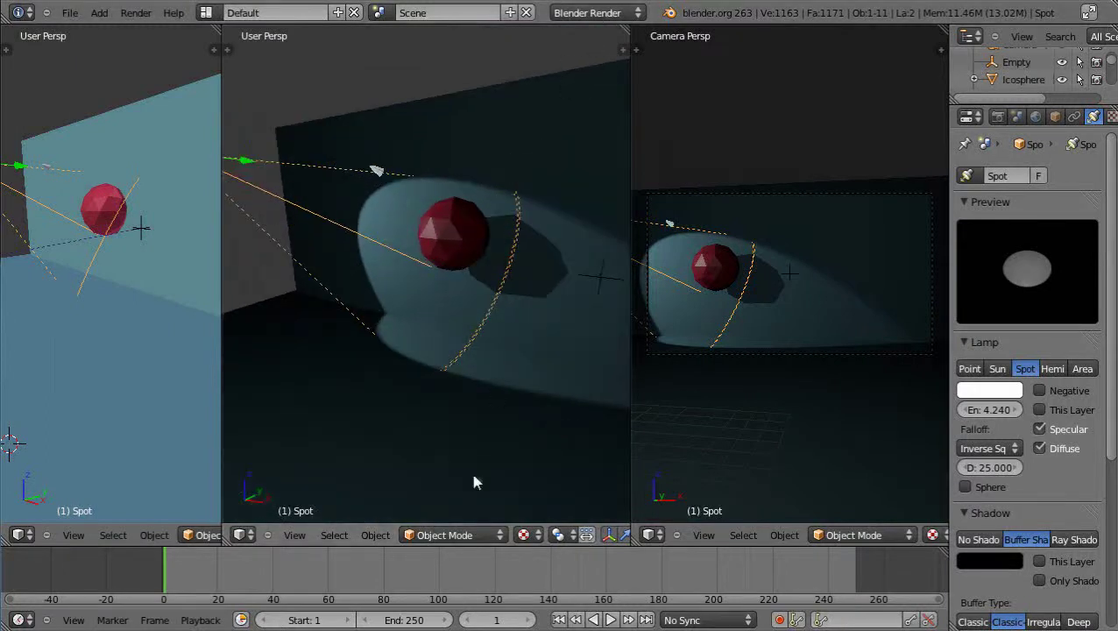
{"action": "scroll", "coordinate": [462, 394], "scroll_direction": "up", "scroll_amount": 3}
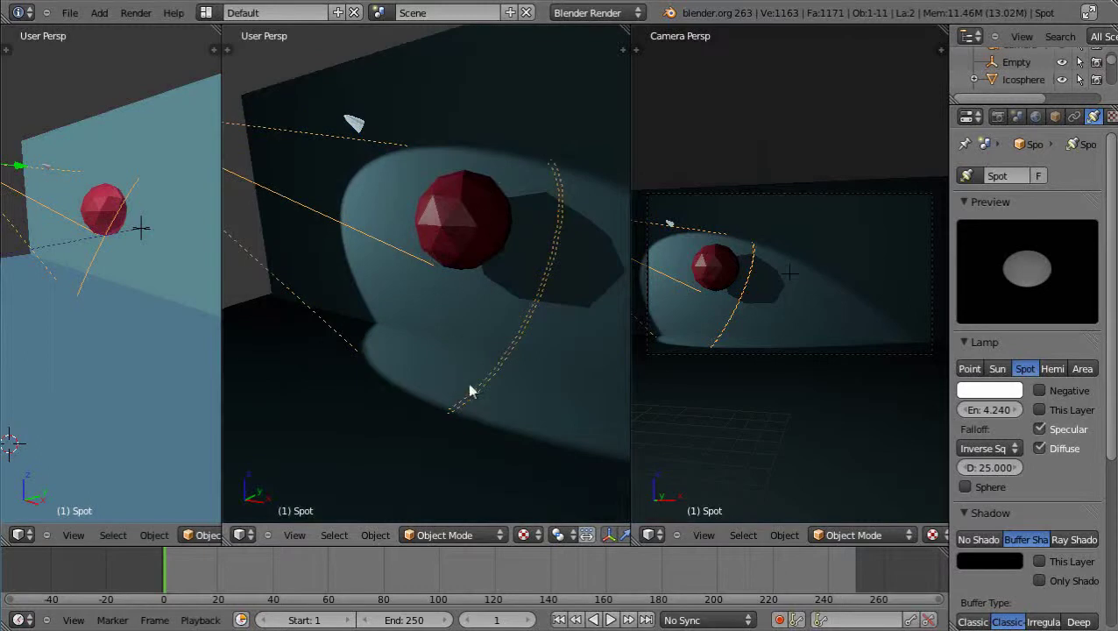
{"action": "scroll", "coordinate": [475, 388], "scroll_direction": "down", "scroll_amount": 1}
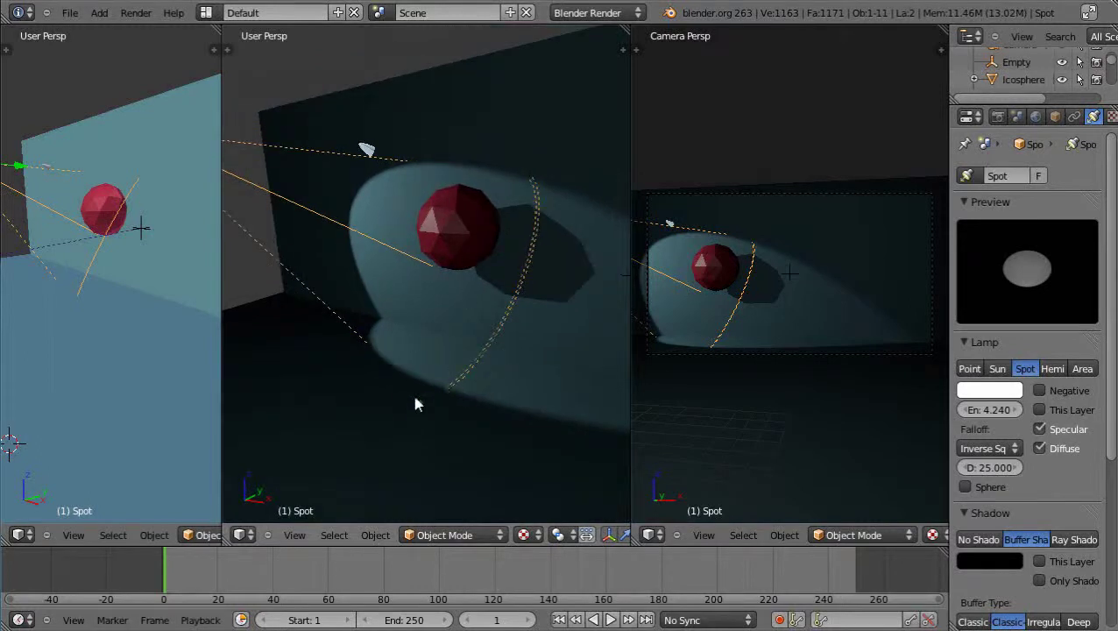
{"action": "scroll", "coordinate": [799, 321], "scroll_direction": "up", "scroll_amount": 2}
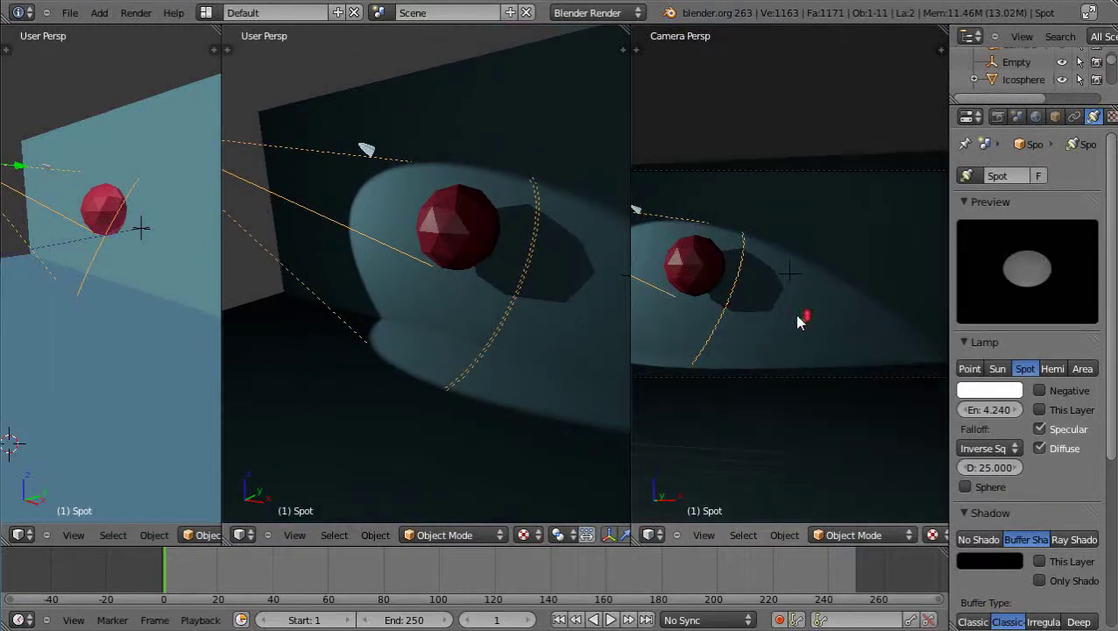
{"action": "scroll", "coordinate": [799, 321], "scroll_direction": "down", "scroll_amount": 1}
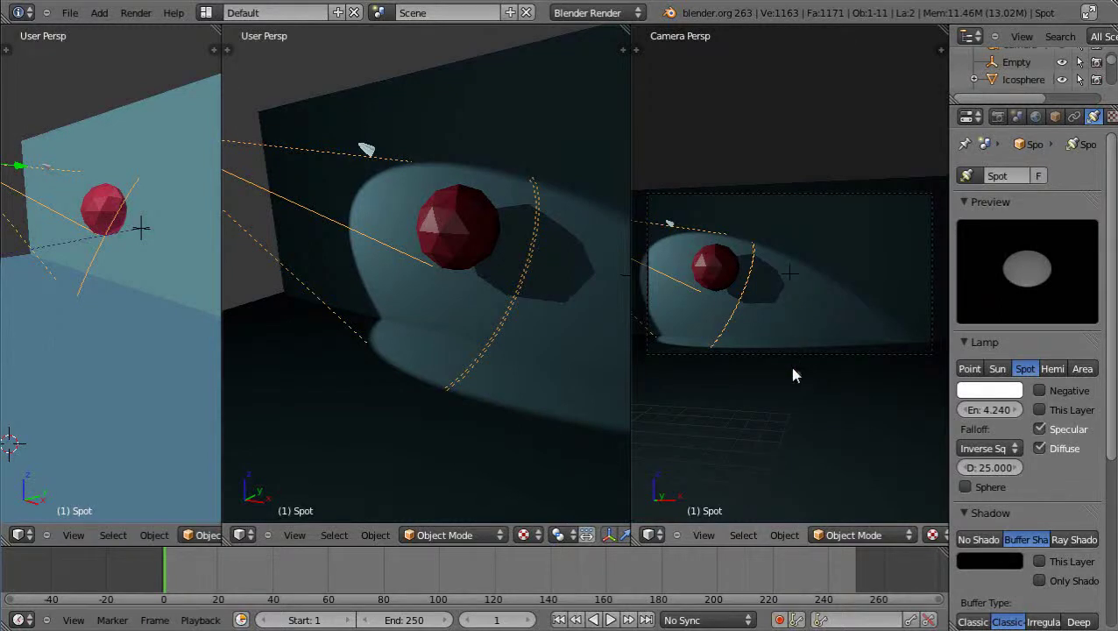
{"action": "key", "text": "F12"}
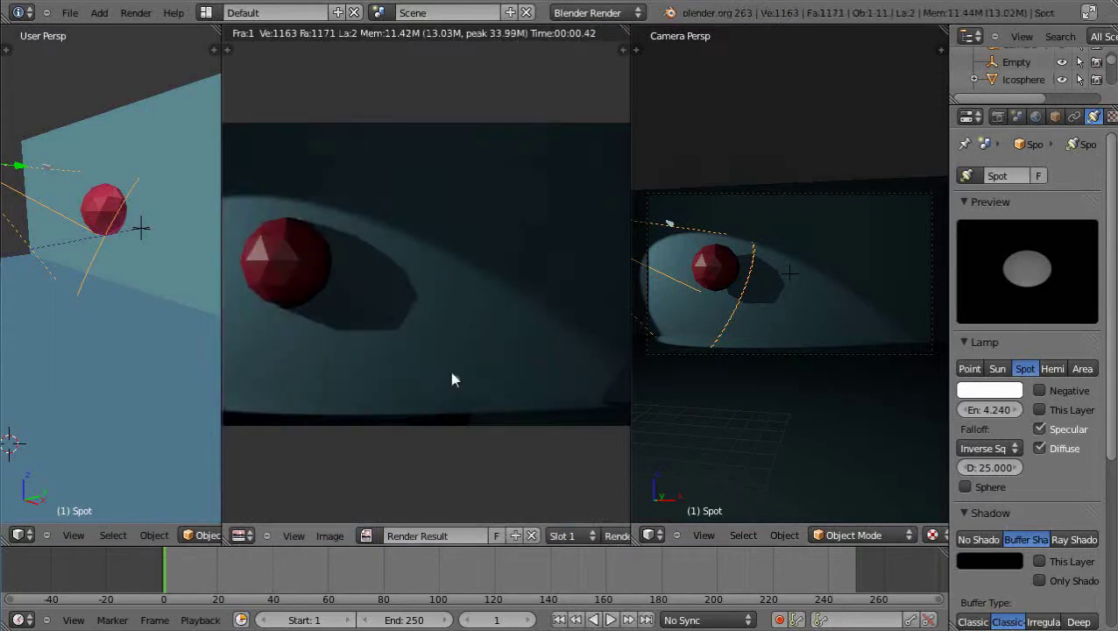
{"action": "scroll", "coordinate": [422, 360], "scroll_direction": "up", "scroll_amount": 1}
{"action": "scroll", "coordinate": [422, 361], "scroll_direction": "down", "scroll_amount": 3}
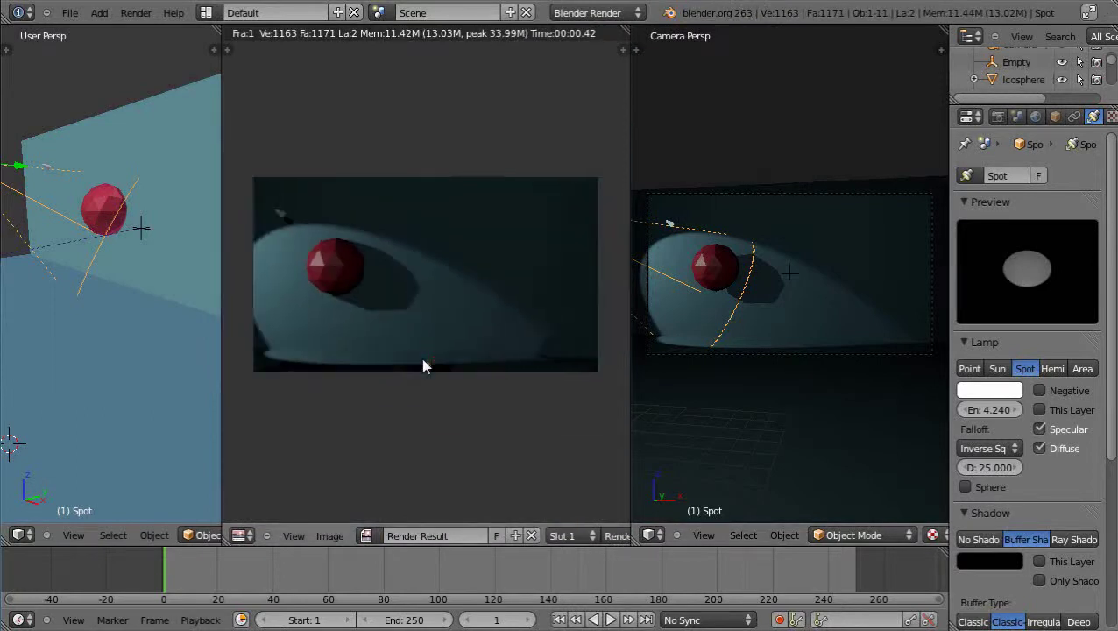
{"action": "scroll", "coordinate": [422, 360], "scroll_direction": "up", "scroll_amount": 1}
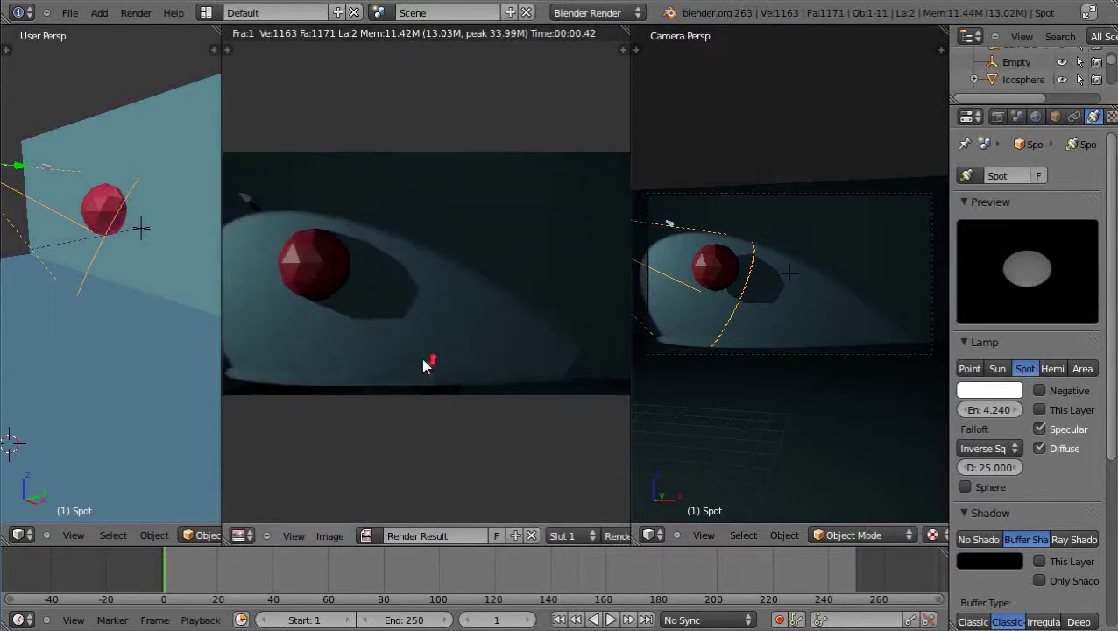
Resize the area borders to widen the Render Result area and pan the rendered image.
{"action": "left_click", "coordinate": [213, 430]}
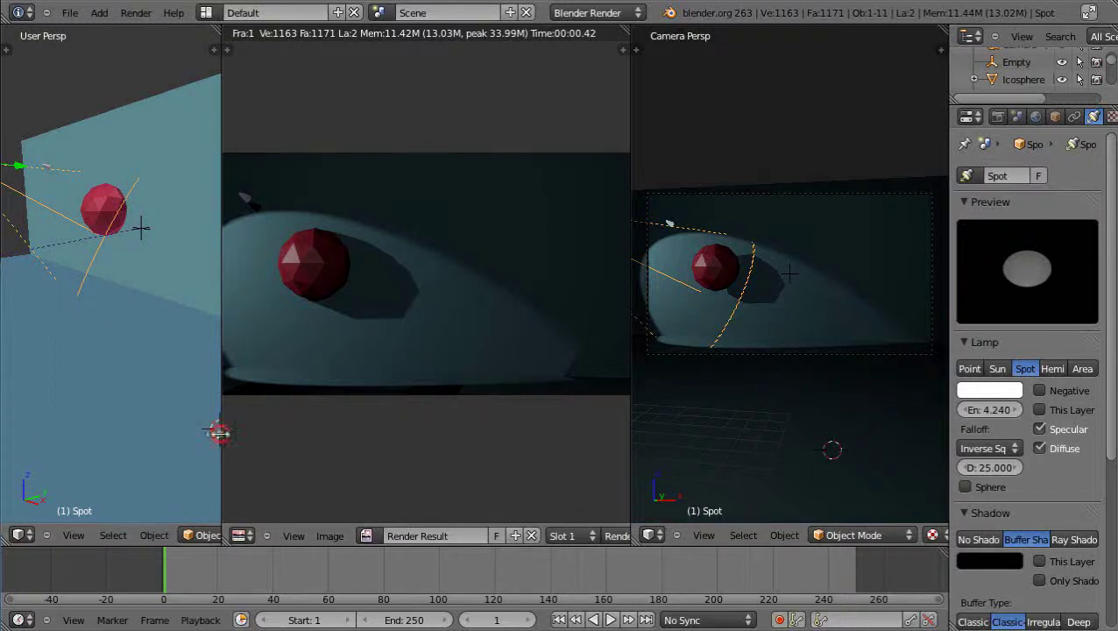
{"action": "left_click_drag", "start_coordinate": [218, 433], "coordinate": [51, 432]}
{"action": "scroll", "coordinate": [392, 371], "scroll_direction": "up", "scroll_amount": 3}
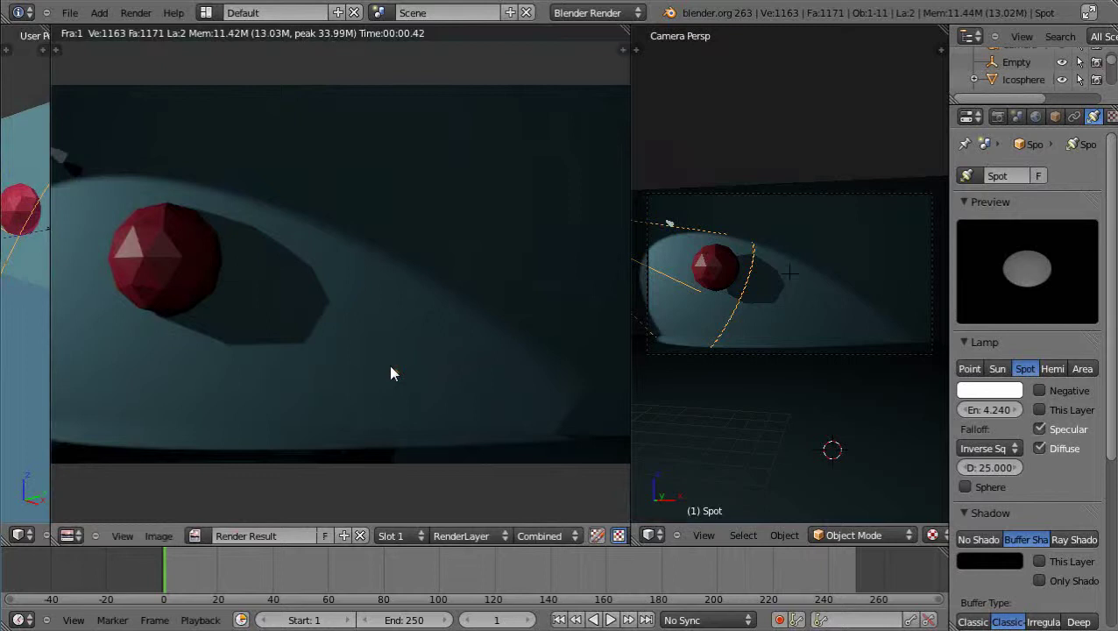
{"action": "scroll", "coordinate": [367, 359], "scroll_direction": "down", "scroll_amount": 2}
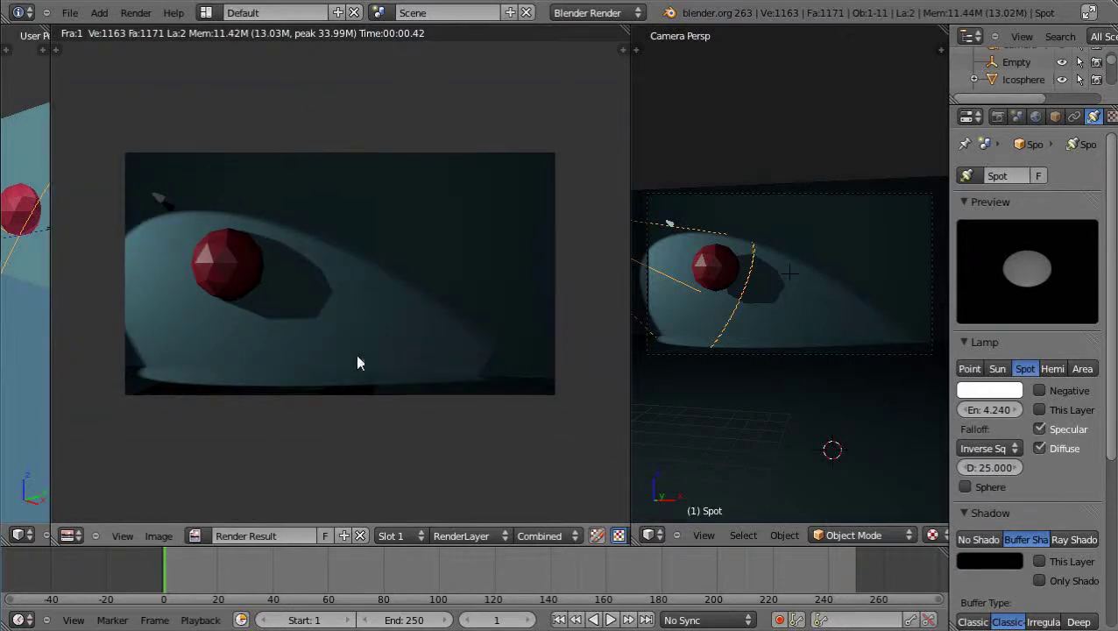
{"action": "left_click_drag", "start_coordinate": [50, 444], "coordinate": [223, 440]}
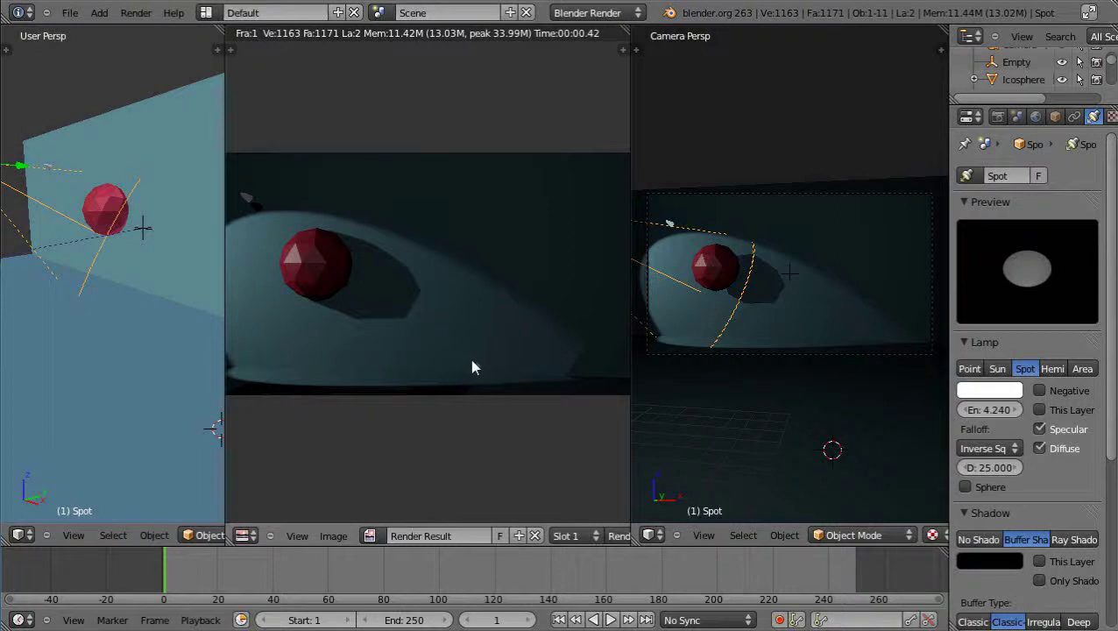
{"action": "mouse_move", "coordinate": [532, 357]}
{"action": "middle_mouse_down"}
{"action": "mouse_move", "coordinate": [503, 355]}
{"action": "mouse_move", "coordinate": [551, 350]}
{"action": "middle_mouse_up"}
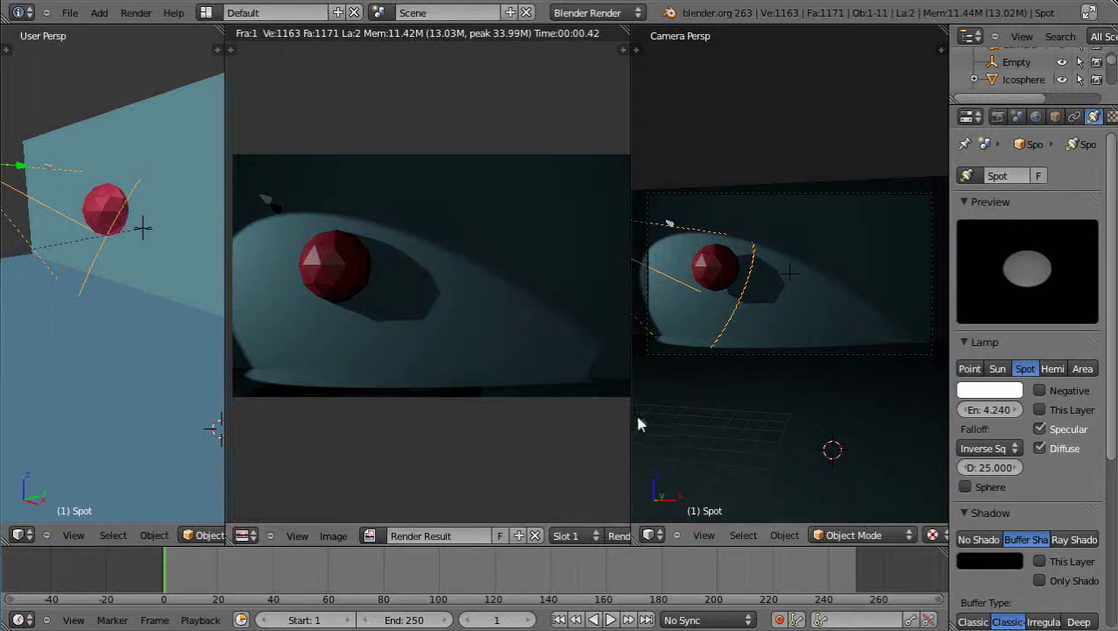
{"action": "left_click_drag", "start_coordinate": [630, 422], "coordinate": [711, 418]}
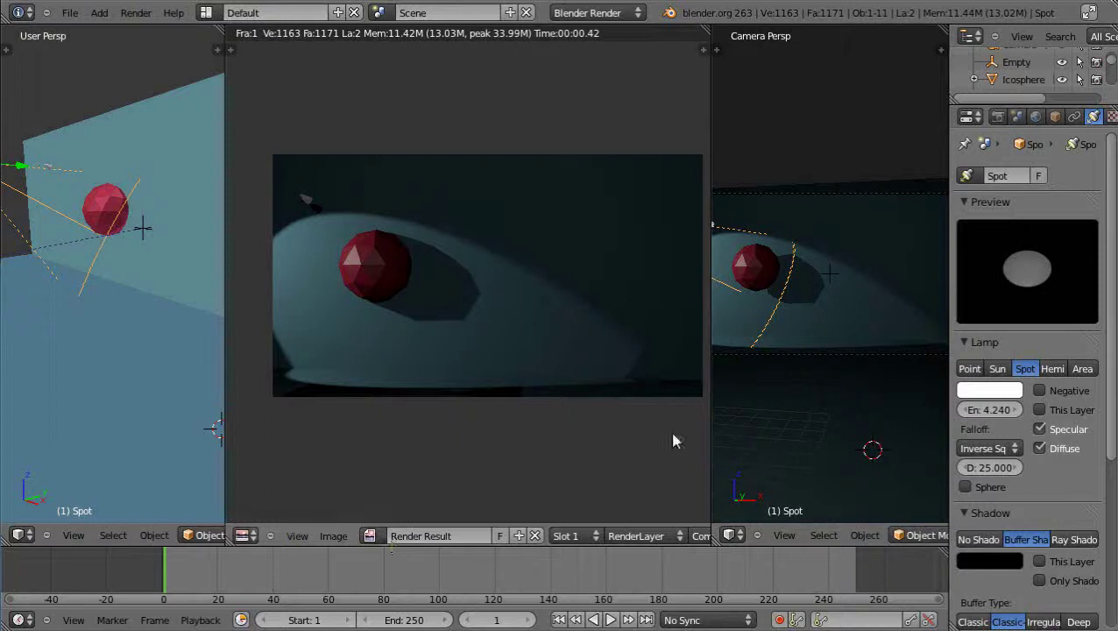
{"action": "left_click_drag", "start_coordinate": [712, 442], "coordinate": [784, 444]}
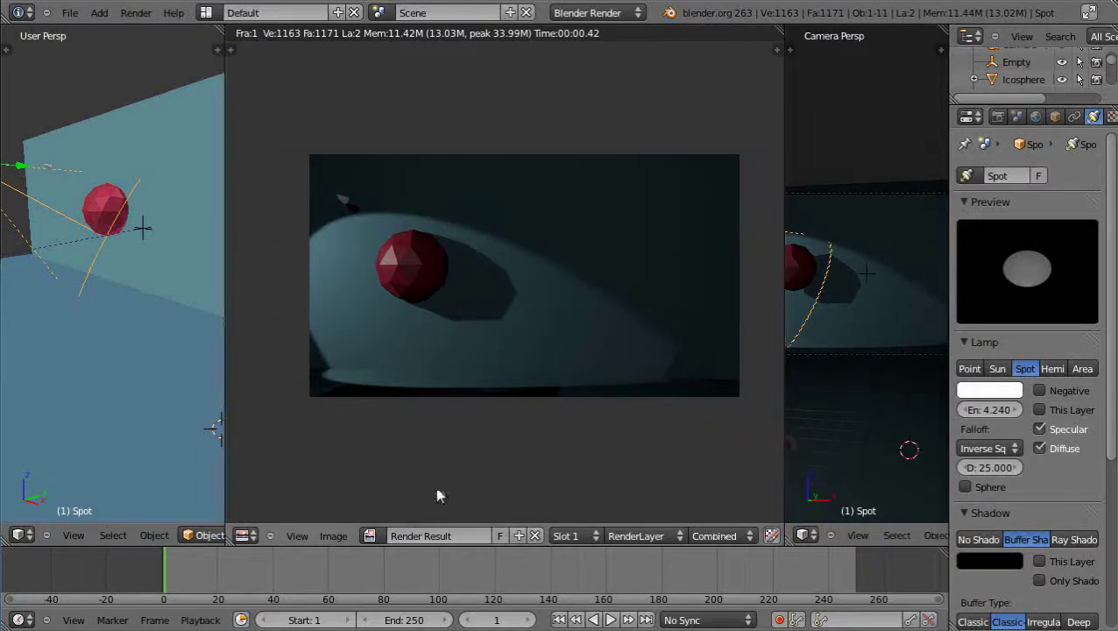
Switch the render engine to Cycles Render and return the middle area to the 3D view.
{"action": "left_click", "coordinate": [345, 475]}
{"action": "left_click", "coordinate": [629, 13]}
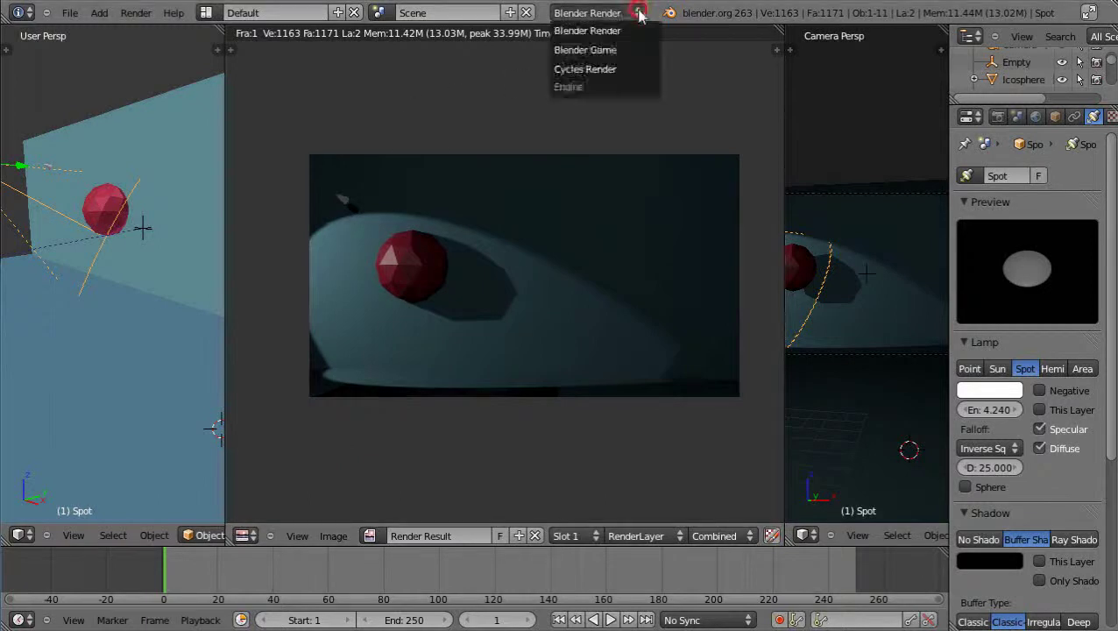
{"action": "left_click", "coordinate": [599, 69]}
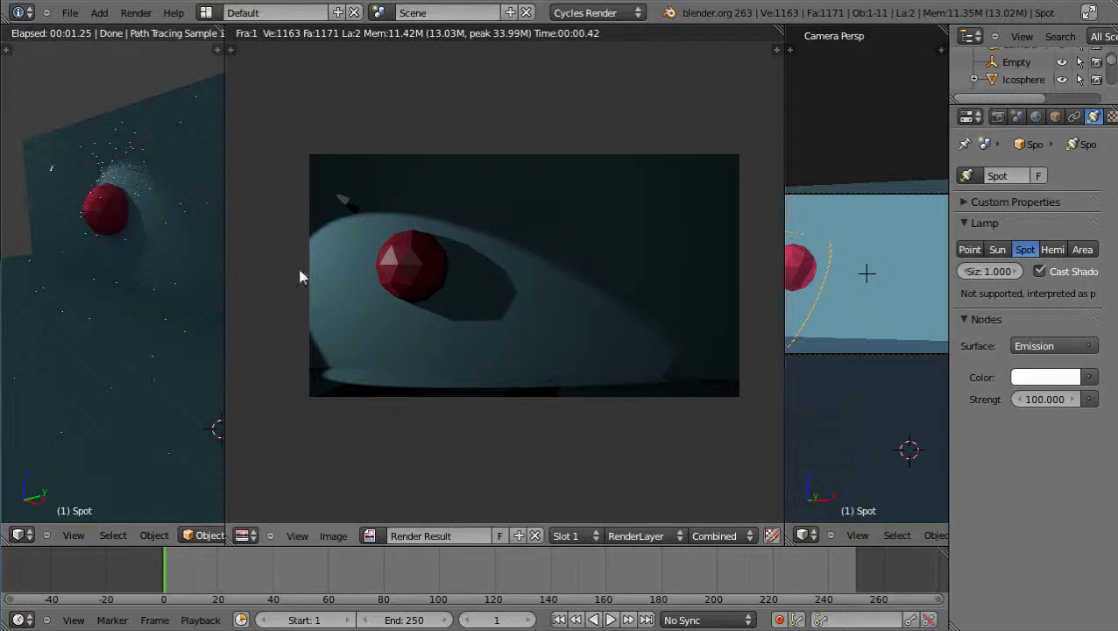
{"action": "key", "text": "Escape"}
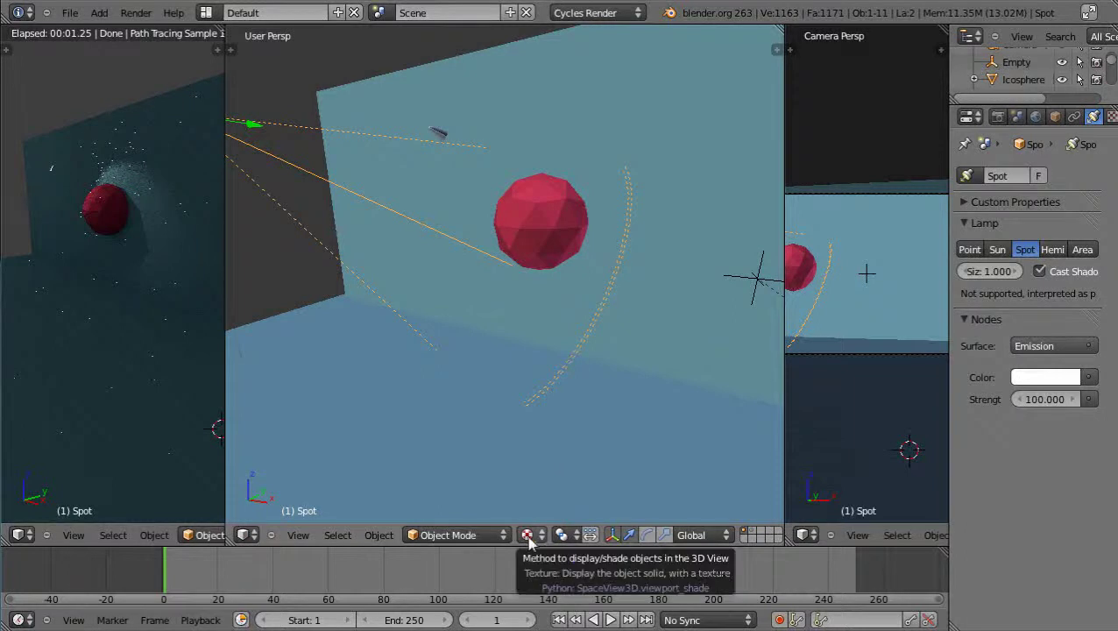
Switch to Blender Render and set the middle view's shading to Bounding Box.
{"action": "left_click", "coordinate": [636, 14]}
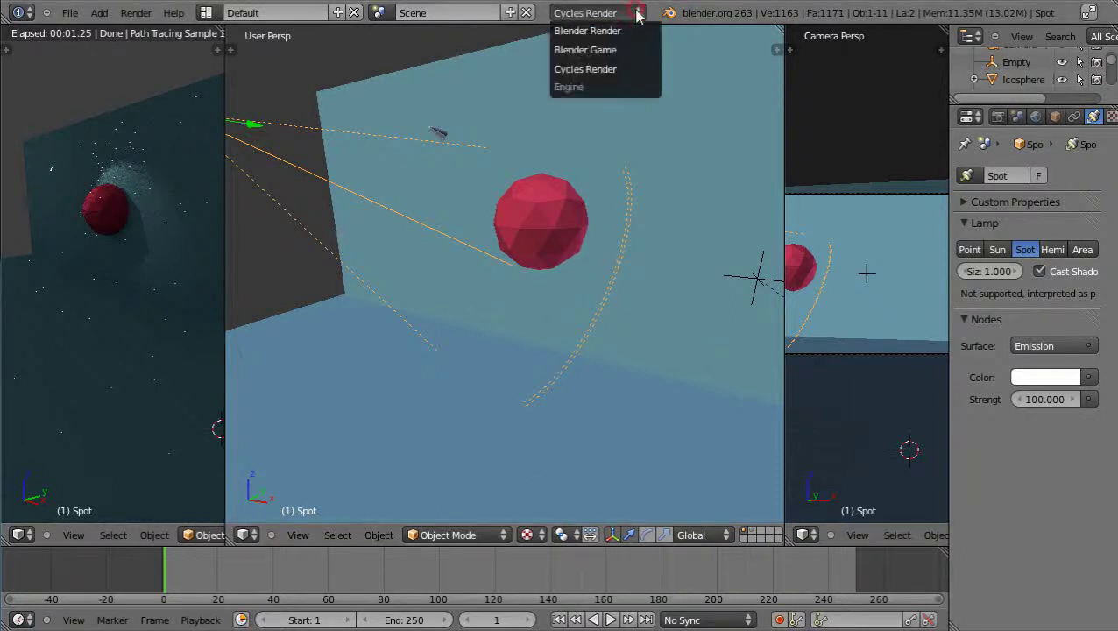
{"action": "left_click", "coordinate": [593, 32]}
{"action": "left_click", "coordinate": [528, 533]}
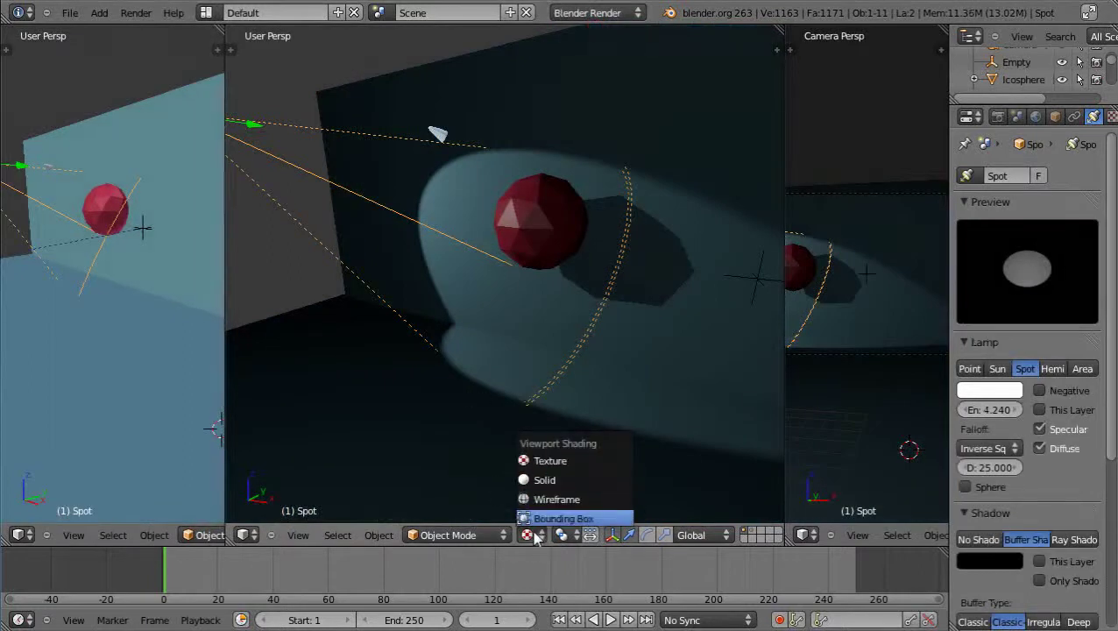
{"action": "left_click", "coordinate": [536, 521]}
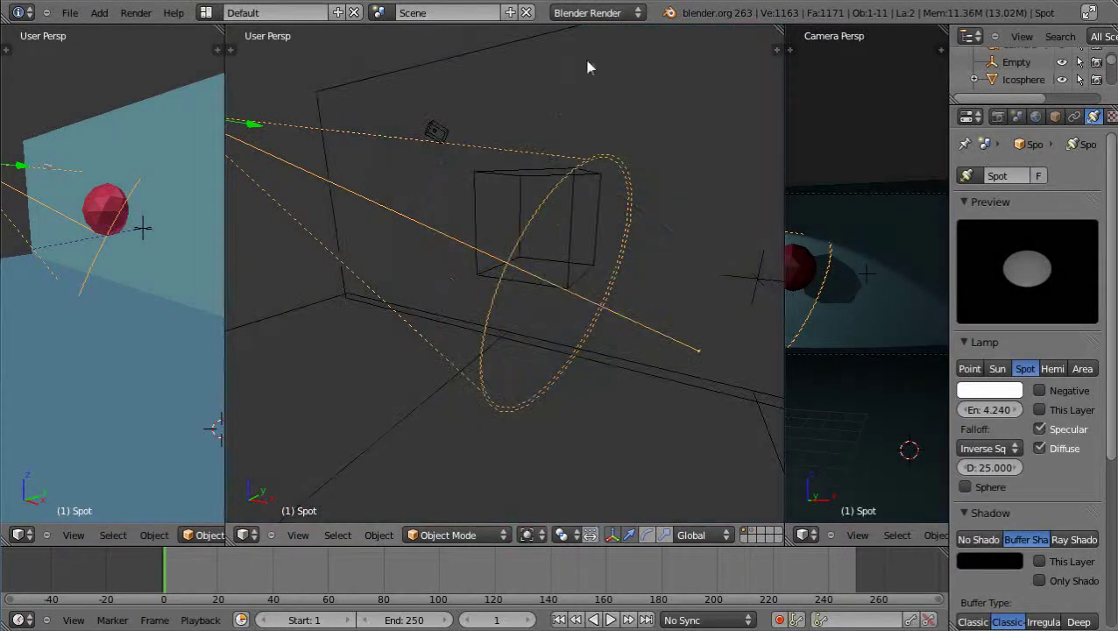
Set the render engine back to Cycles Render.
{"action": "left_click", "coordinate": [638, 13]}
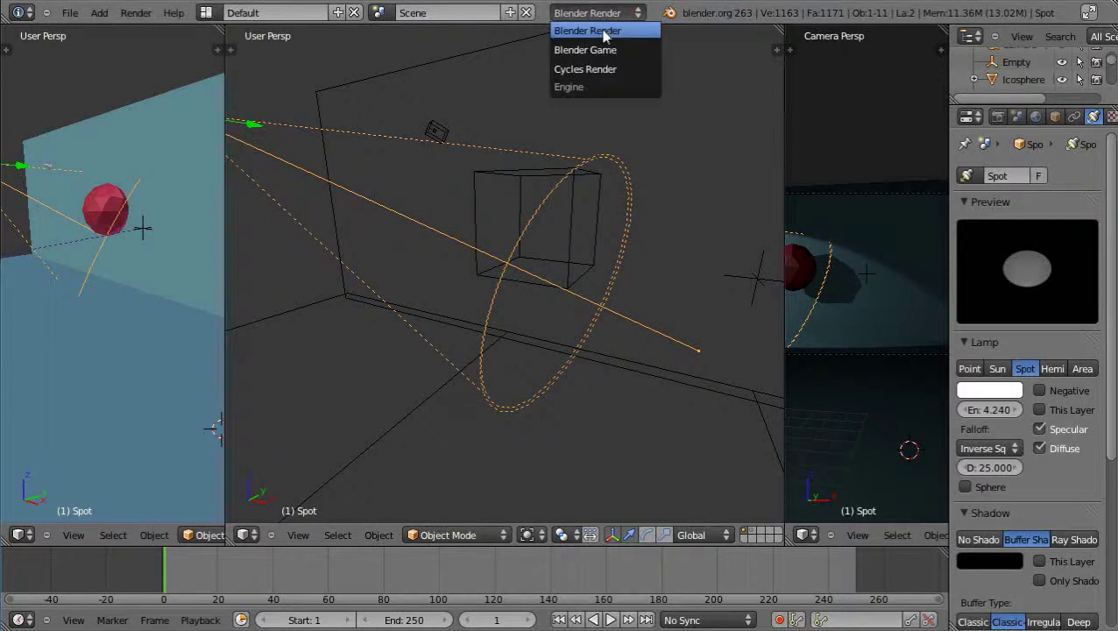
{"action": "left_click", "coordinate": [603, 32]}
{"action": "left_click", "coordinate": [599, 12]}
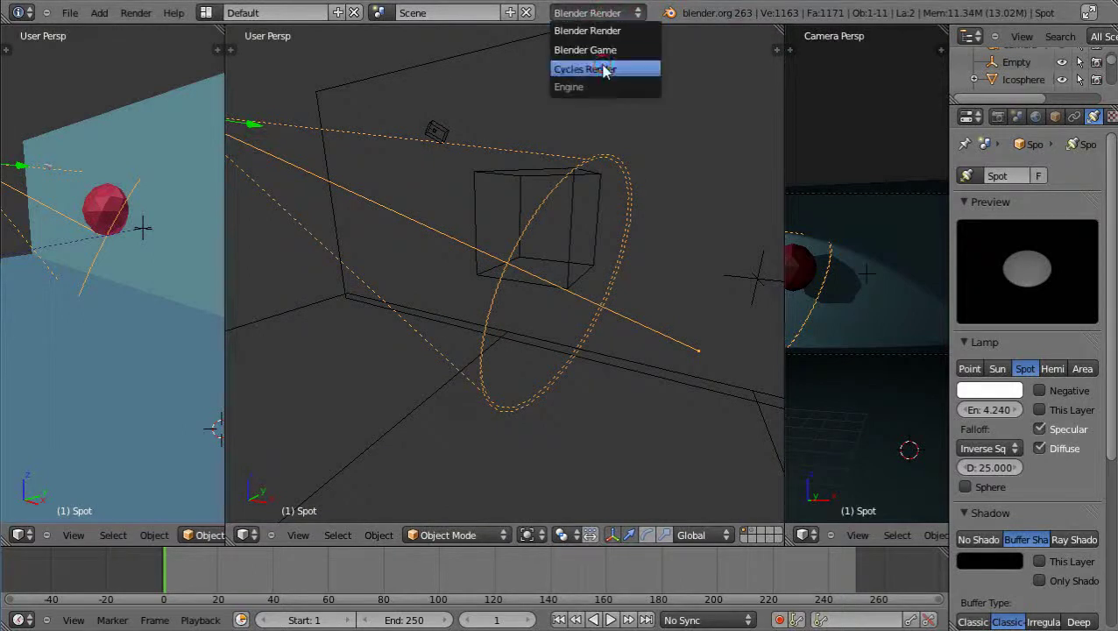
{"action": "left_click", "coordinate": [603, 68]}
{"action": "left_click", "coordinate": [527, 535]}
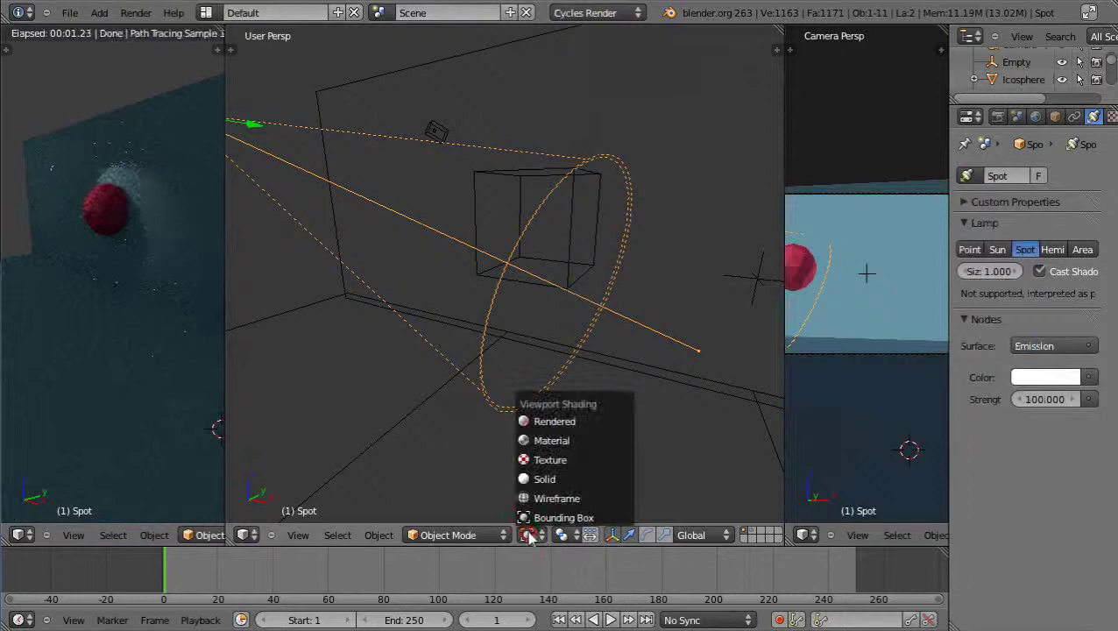
Set the middle view to Rendered shading, orbit around the sphere, and select the xy_values wall.
{"action": "left_click", "coordinate": [555, 422]}
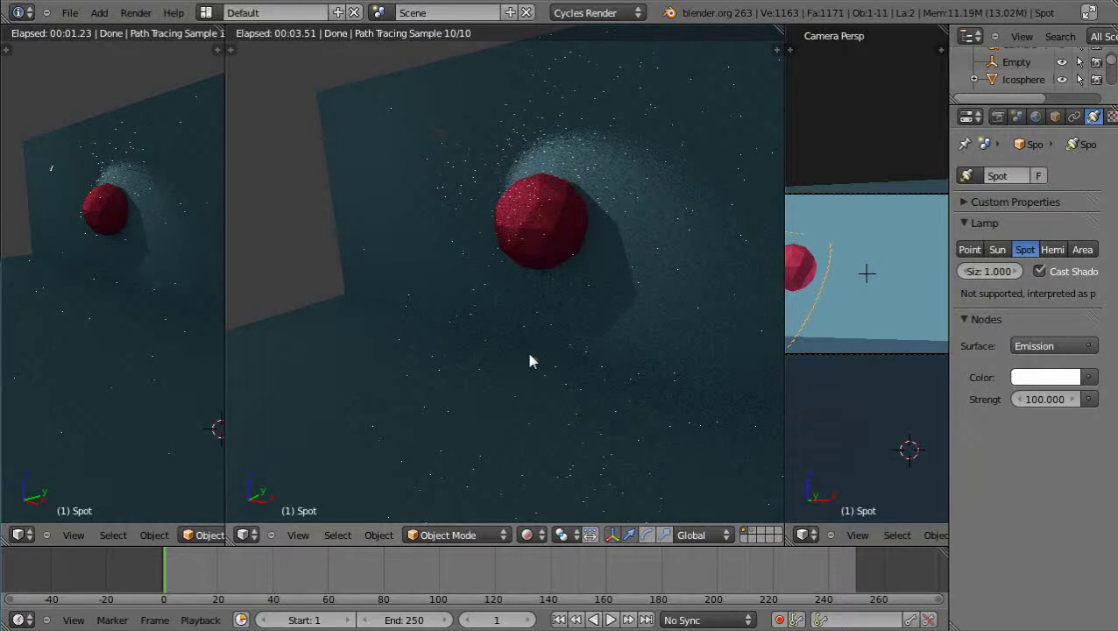
{"action": "middle_click_drag", "start_coordinate": [522, 406], "coordinate": [585, 160]}
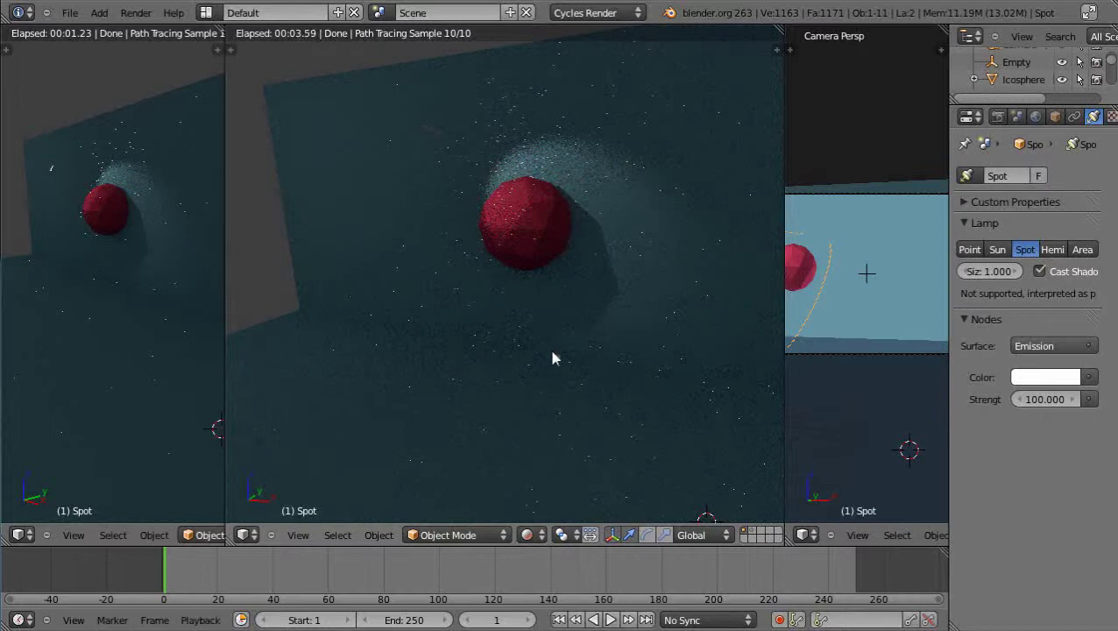
{"action": "right_click", "coordinate": [435, 138]}
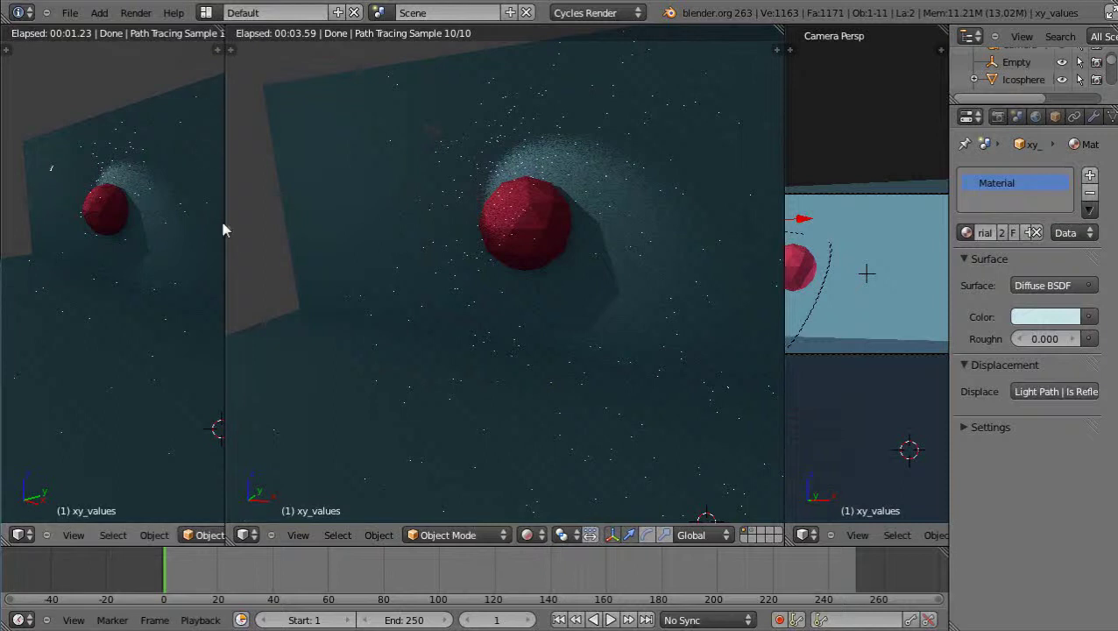
{"action": "left_click_drag", "start_coordinate": [224, 246], "coordinate": [75, 285]}
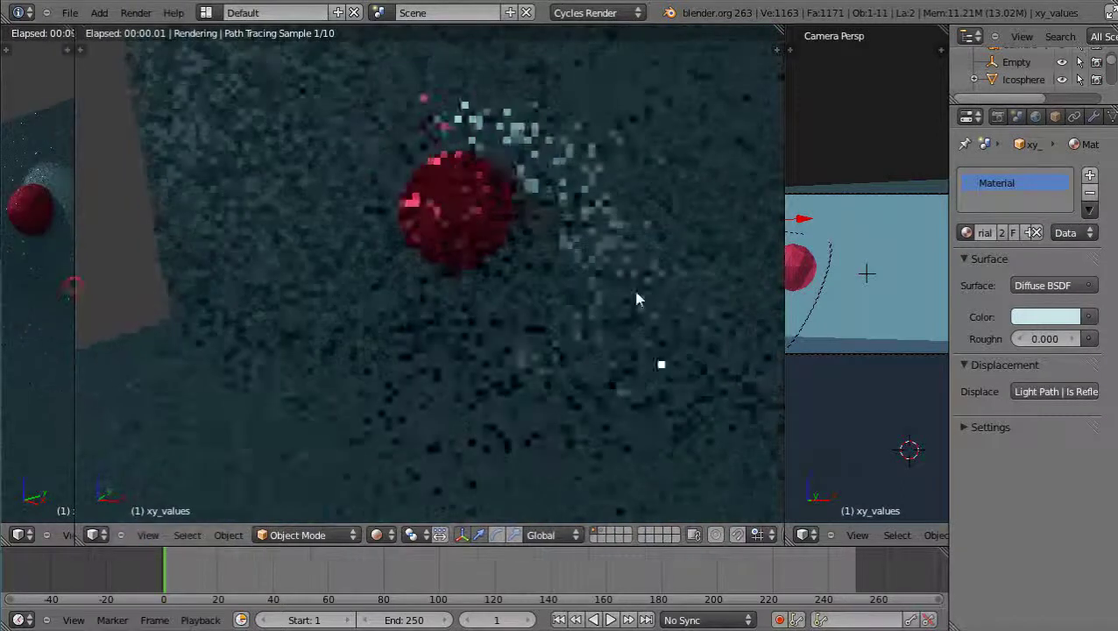
{"action": "left_click_drag", "start_coordinate": [784, 361], "coordinate": [505, 403]}
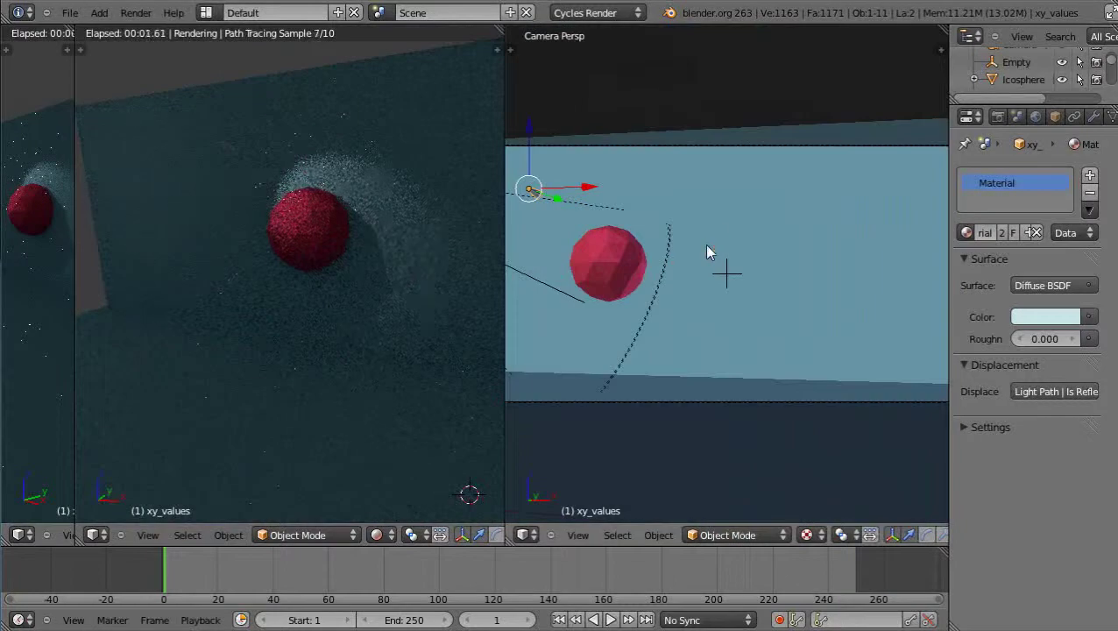
{"action": "key", "text": "KP_1"}
{"action": "middle_click_drag", "start_coordinate": [750, 293], "coordinate": [657, 295]}
{"action": "key", "text": "KP_Decimal"}
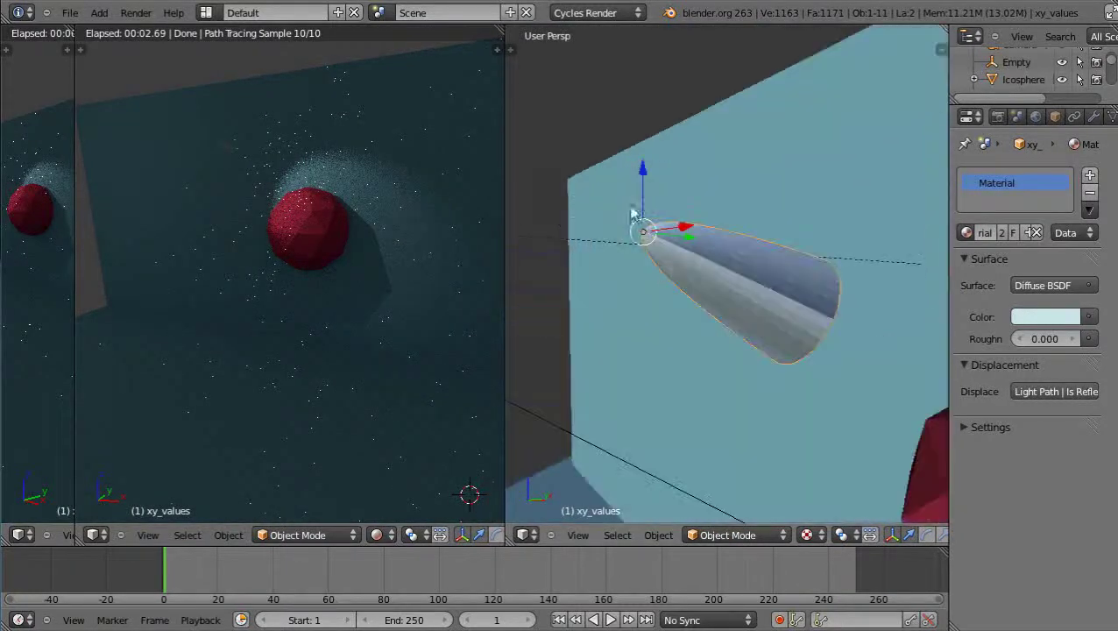
{"action": "scroll", "coordinate": [683, 308], "scroll_direction": "down", "scroll_amount": 3}
{"action": "scroll", "coordinate": [714, 315], "scroll_direction": "down", "scroll_amount": 5}
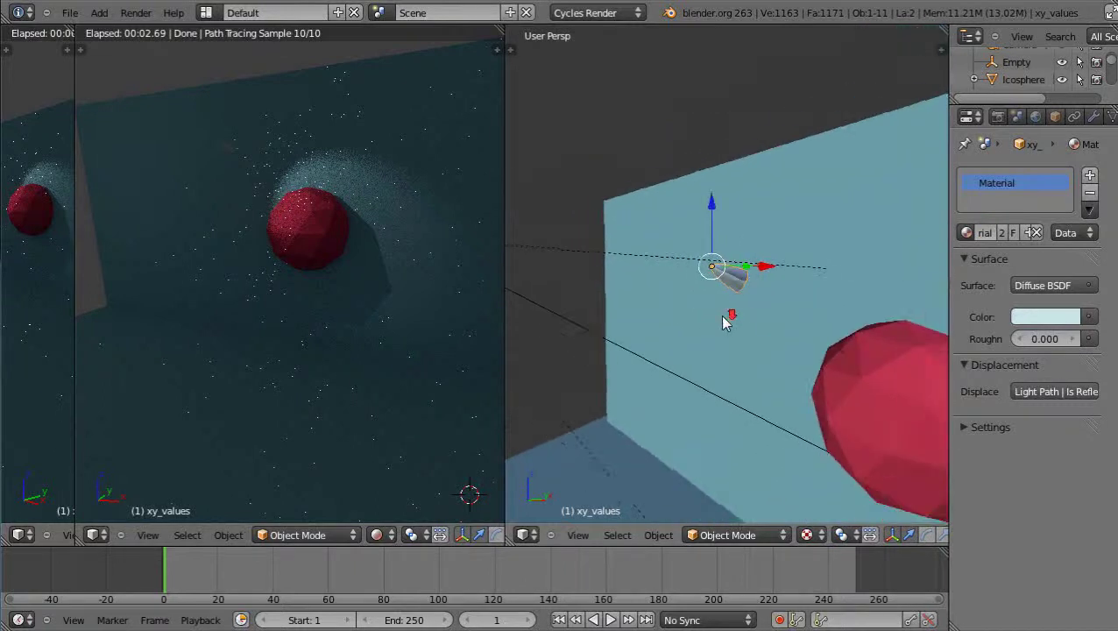
{"action": "scroll", "coordinate": [724, 280], "scroll_direction": "down", "scroll_amount": 2}
{"action": "scroll", "coordinate": [733, 284], "scroll_direction": "down", "scroll_amount": 3}
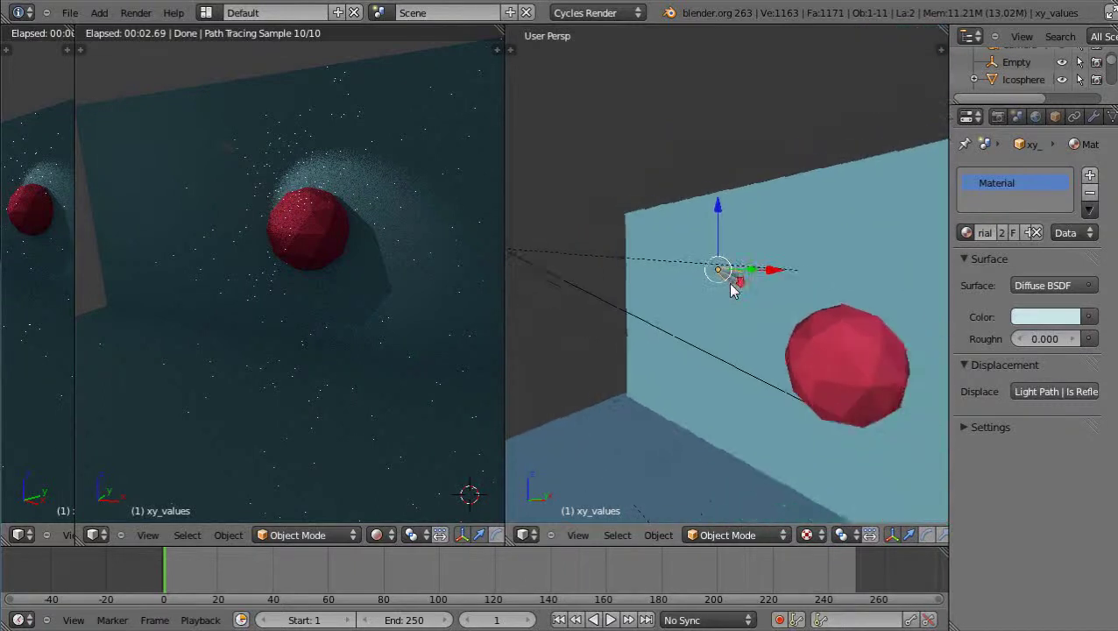
Select the spot lamp, switch briefly to Blender Render, then return to Cycles Render.
{"action": "right_click", "coordinate": [531, 253]}
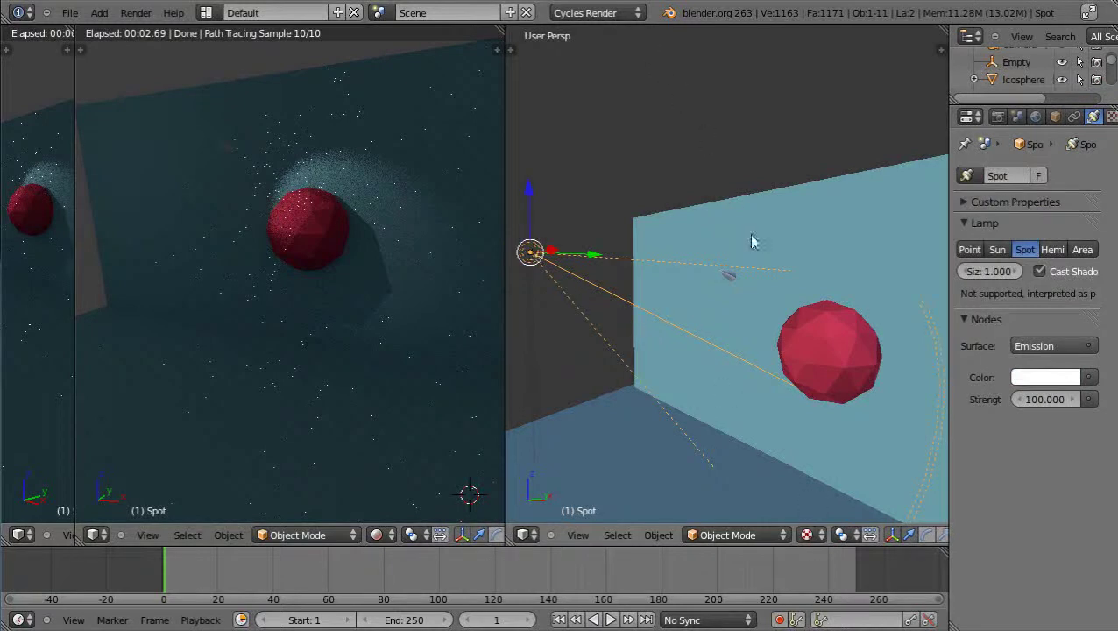
{"action": "left_click", "coordinate": [636, 13]}
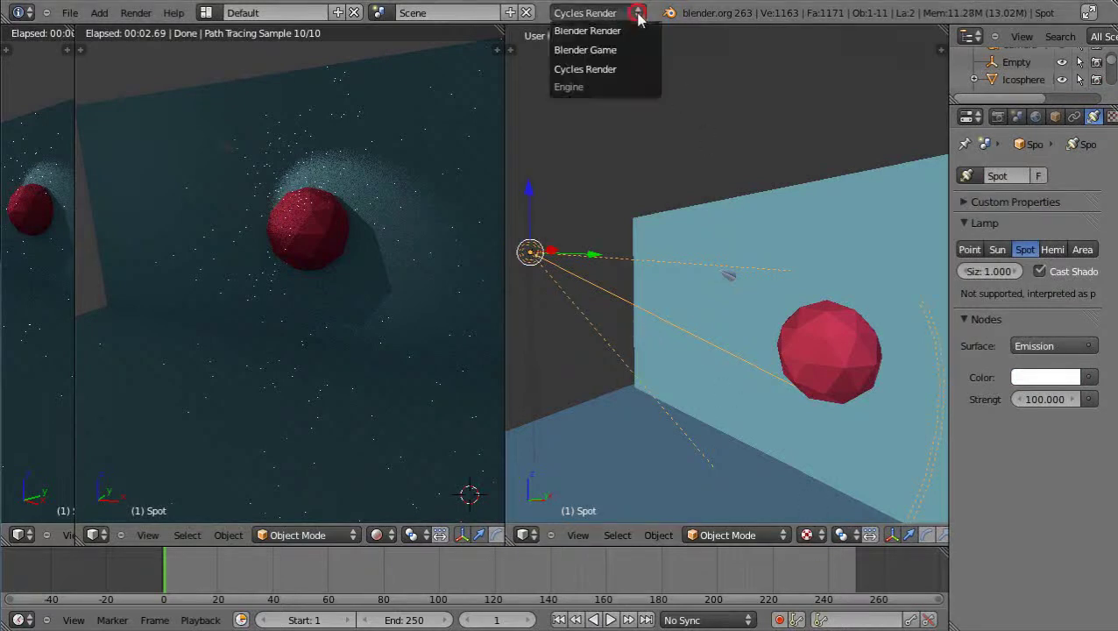
{"action": "left_click", "coordinate": [594, 35]}
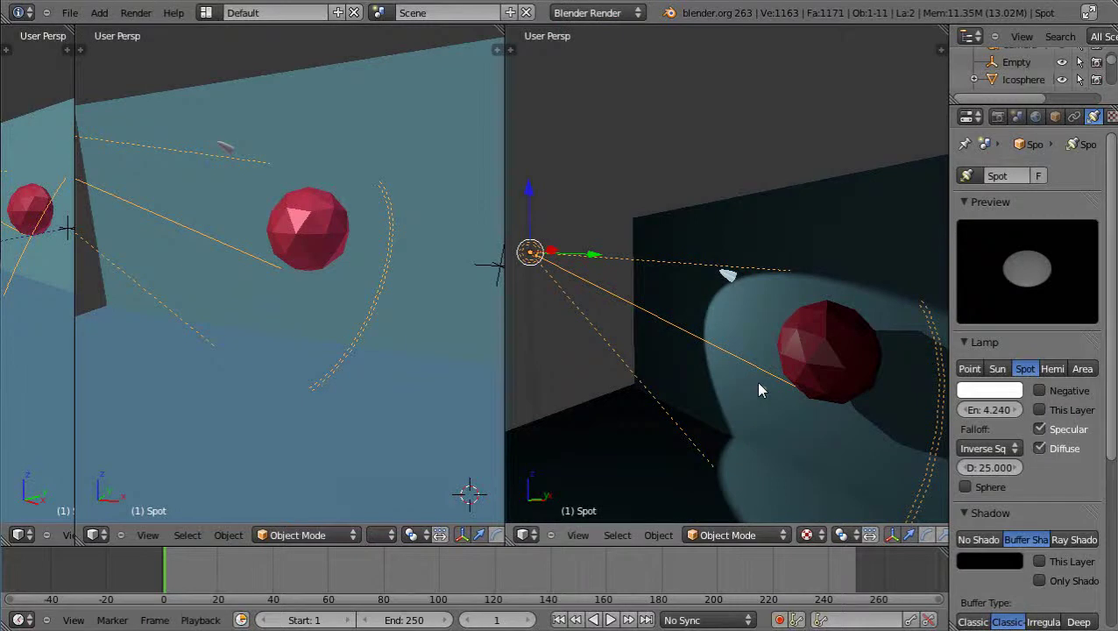
{"action": "left_click", "coordinate": [636, 13]}
{"action": "left_click", "coordinate": [614, 70]}
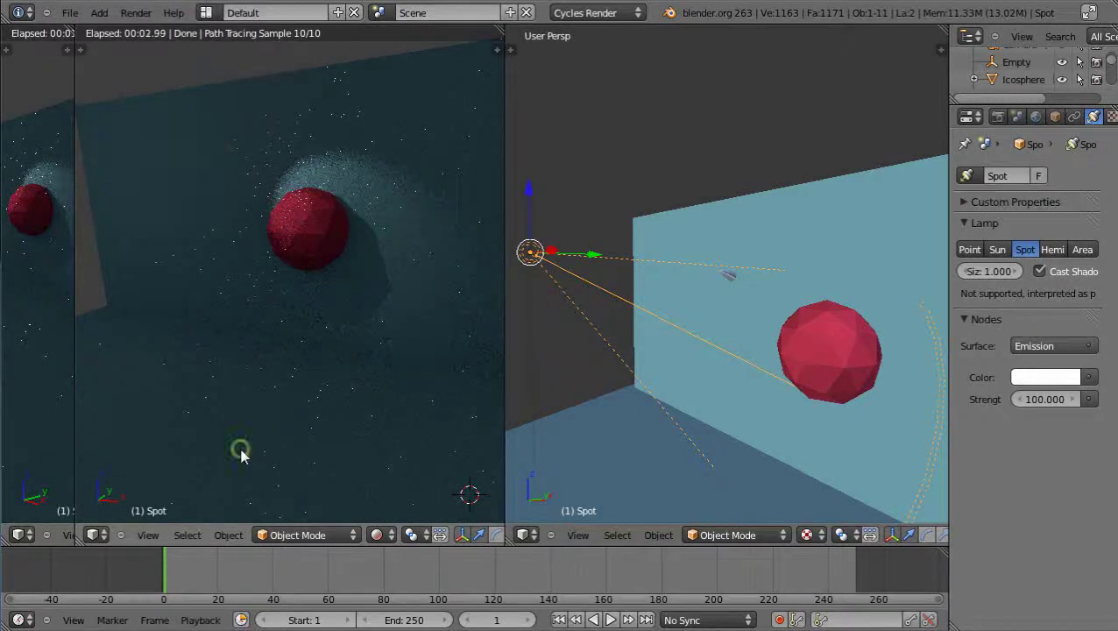
{"action": "middle_click_drag", "start_coordinate": [241, 453], "coordinate": [232, 442]}
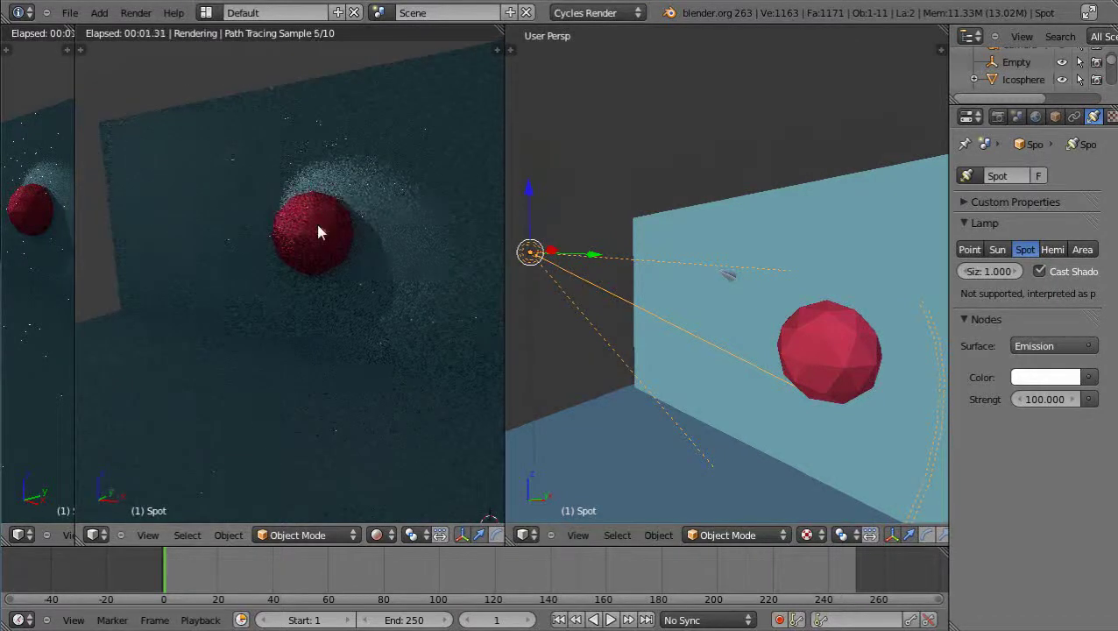
{"action": "right_click", "coordinate": [735, 282]}
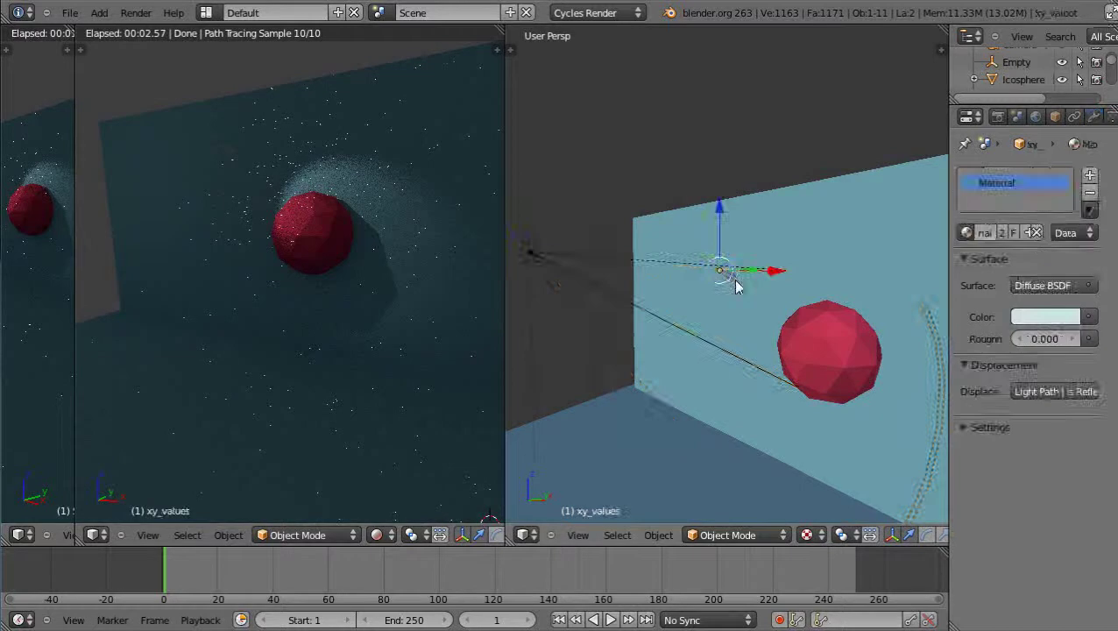
{"action": "scroll", "coordinate": [734, 283], "scroll_direction": "up", "scroll_amount": 4}
{"action": "scroll", "coordinate": [736, 286], "scroll_direction": "down", "scroll_amount": 2}
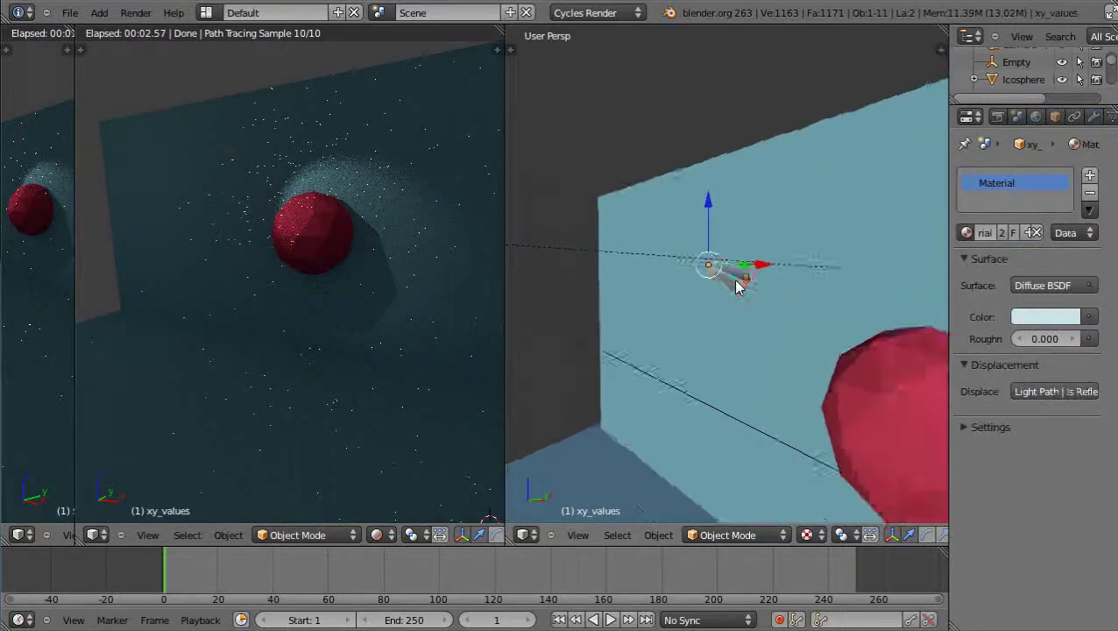
{"action": "scroll", "coordinate": [736, 285], "scroll_direction": "down", "scroll_amount": 2}
{"action": "scroll", "coordinate": [690, 289], "scroll_direction": "down", "scroll_amount": 3}
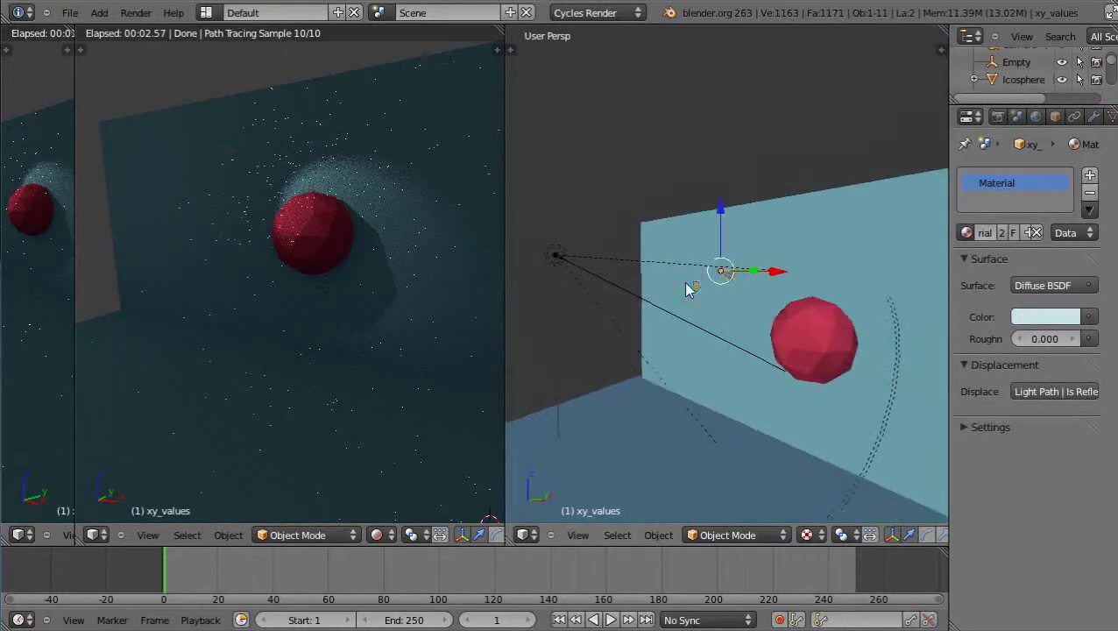
{"action": "scroll", "coordinate": [689, 289], "scroll_direction": "up", "scroll_amount": 3}
{"action": "scroll", "coordinate": [321, 250], "scroll_direction": "up", "scroll_amount": 3}
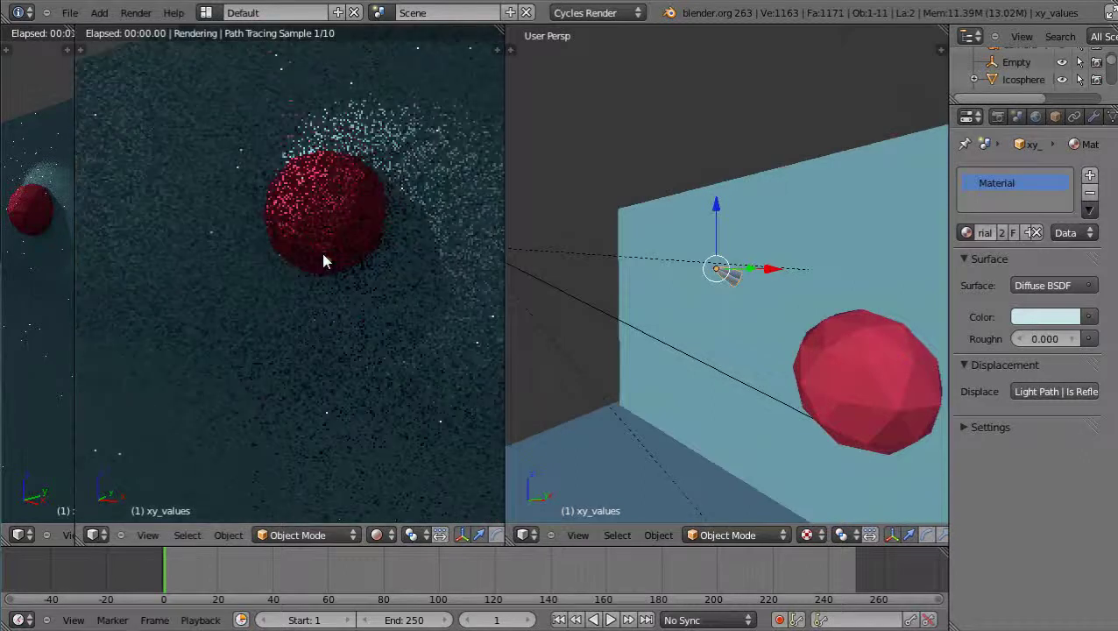
{"action": "scroll", "coordinate": [323, 257], "scroll_direction": "down", "scroll_amount": 3}
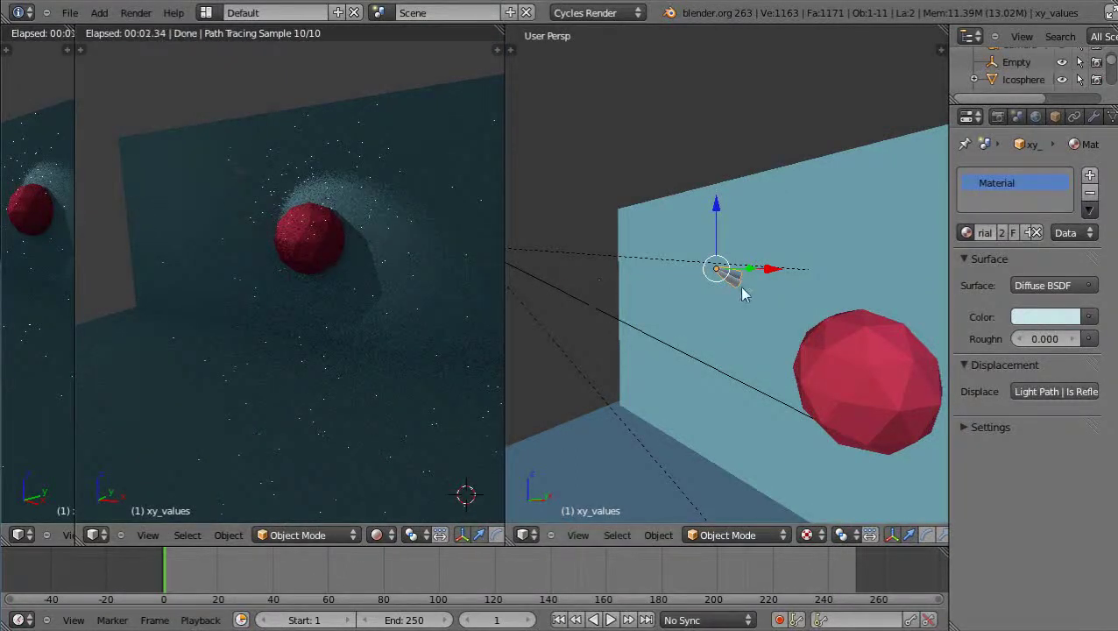
{"action": "scroll", "coordinate": [735, 281], "scroll_direction": "up", "scroll_amount": 8}
{"action": "middle_click_drag", "start_coordinate": [740, 314], "coordinate": [559, 259]}
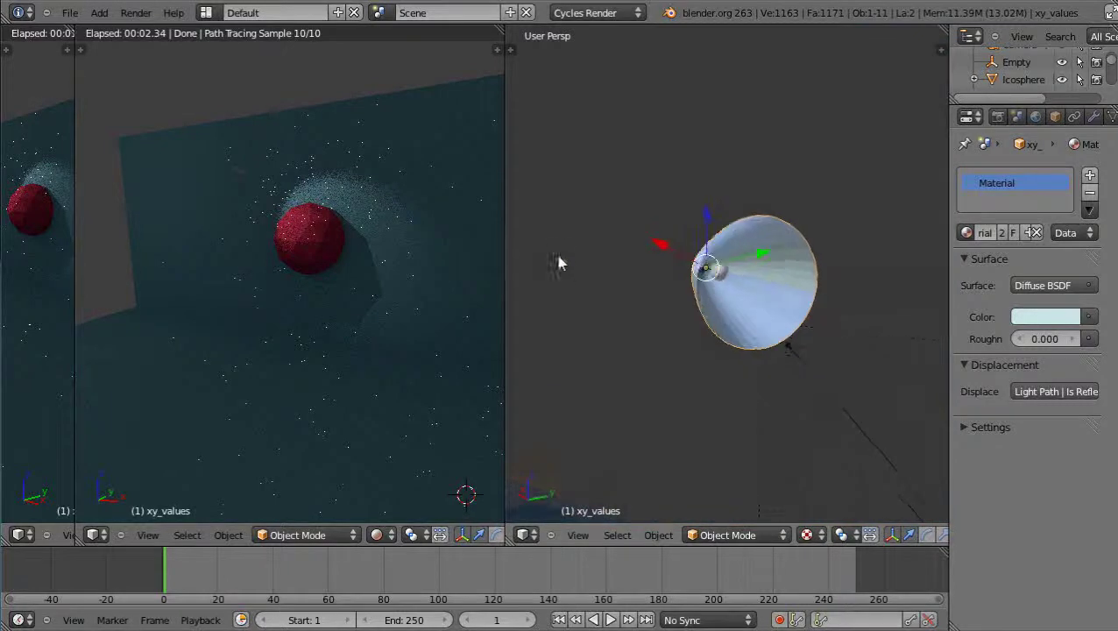
{"action": "scroll", "coordinate": [751, 295], "scroll_direction": "up", "scroll_amount": 6}
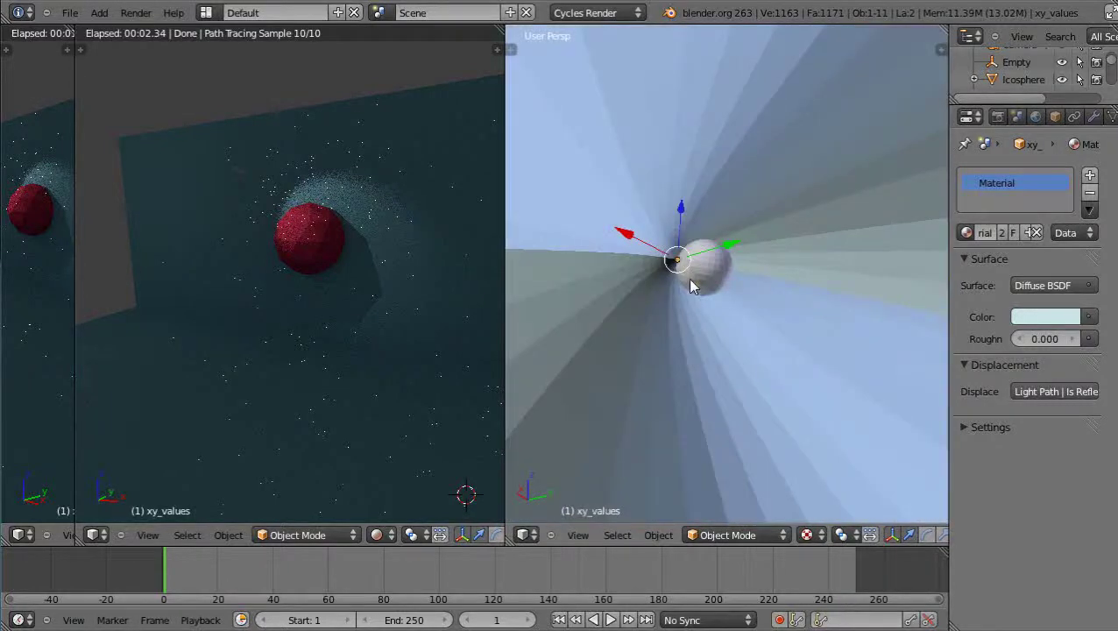
{"action": "scroll", "coordinate": [693, 285], "scroll_direction": "down", "scroll_amount": 4}
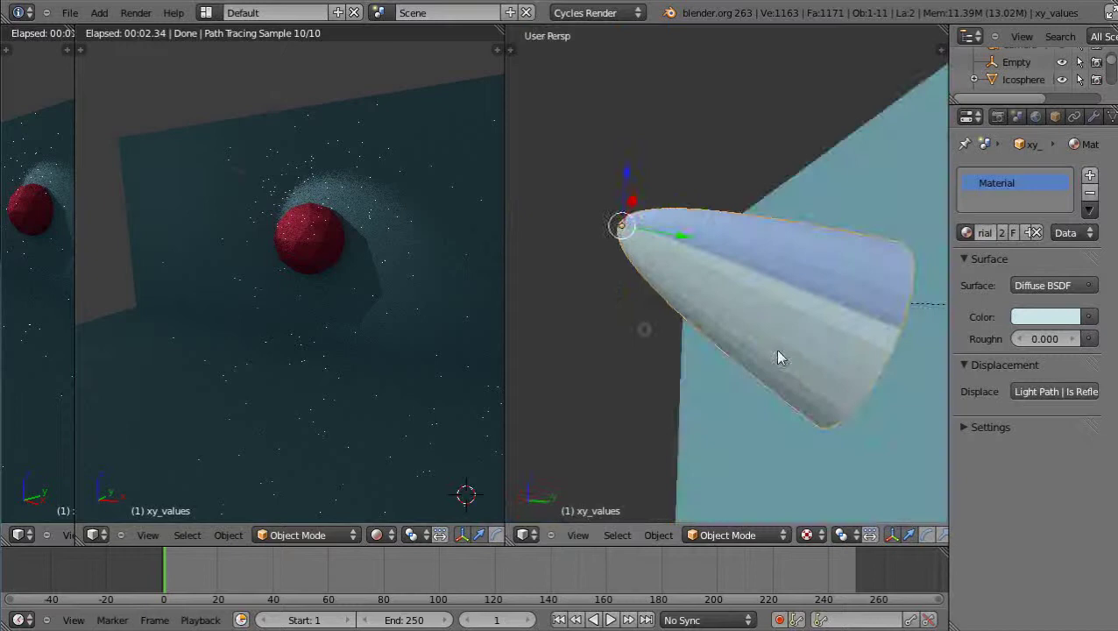
{"action": "middle_click_drag", "start_coordinate": [778, 358], "coordinate": [750, 351]}
{"action": "scroll", "coordinate": [781, 364], "scroll_direction": "down", "scroll_amount": 3}
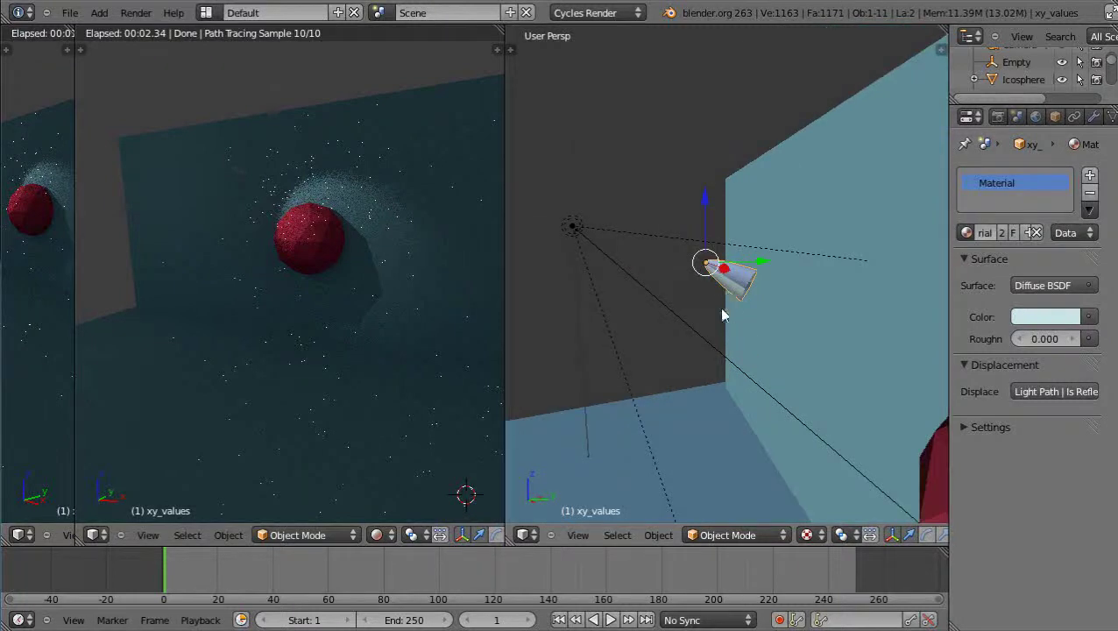
{"action": "middle_click_drag", "start_coordinate": [717, 309], "coordinate": [711, 313]}
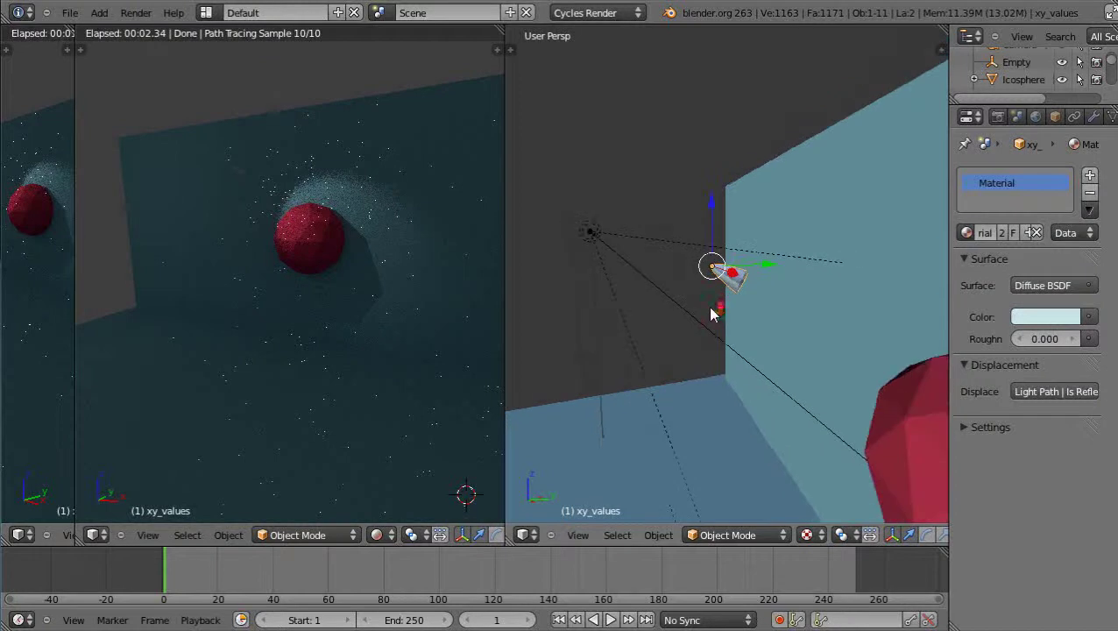
{"action": "scroll", "coordinate": [712, 313], "scroll_direction": "up", "scroll_amount": 1}
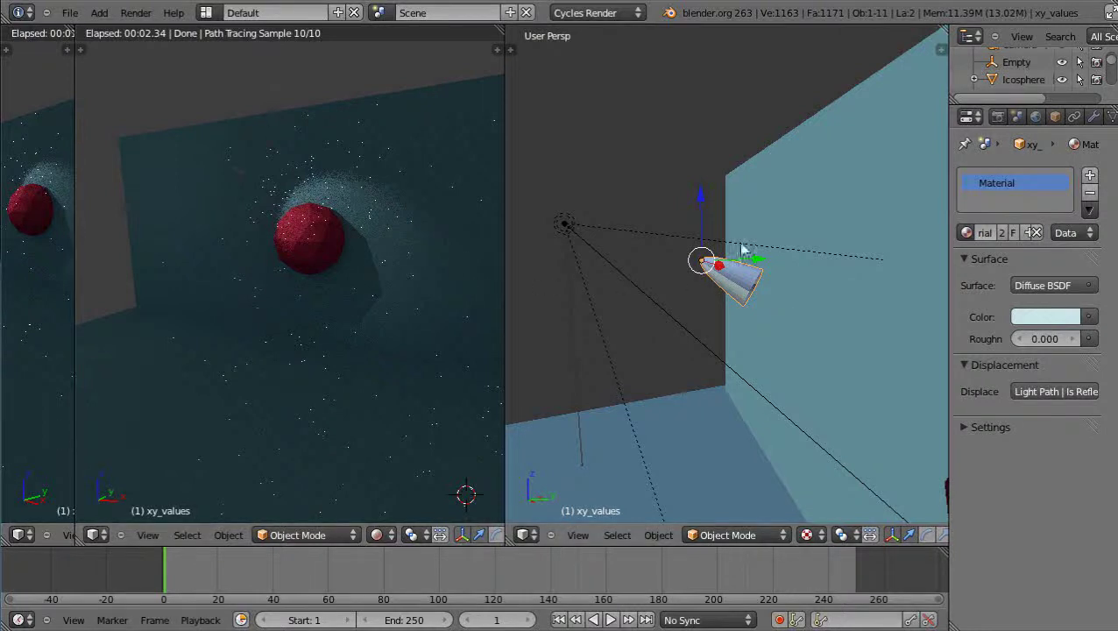
{"action": "scroll", "coordinate": [784, 253], "scroll_direction": "down", "scroll_amount": 1}
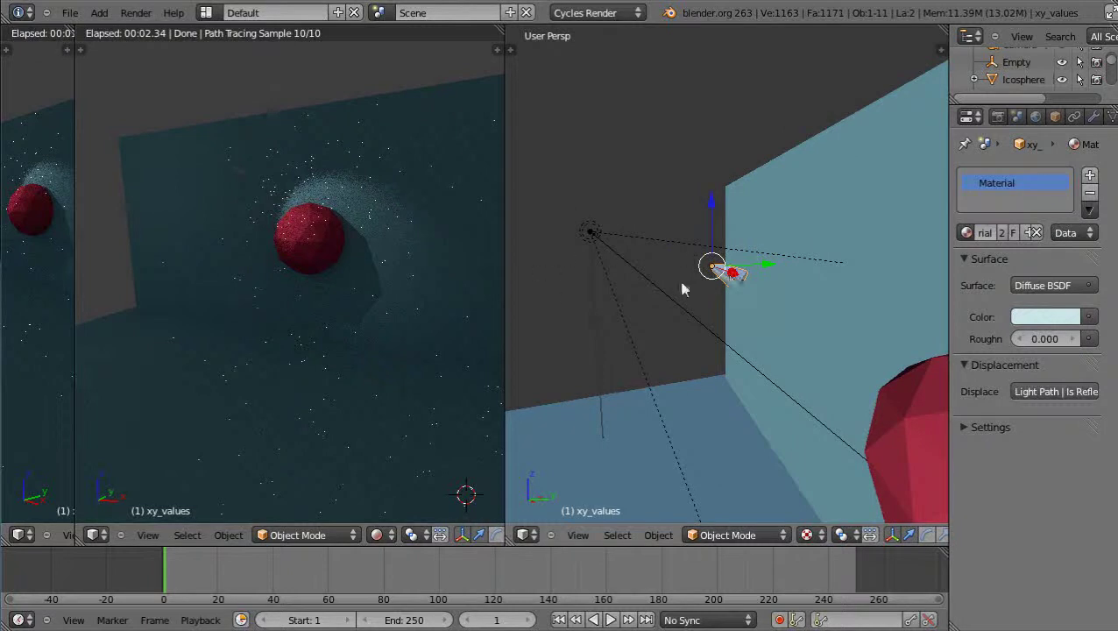
Select the spot lamp, switch to Blender Render, then select the xy_values wall and return to Cycles.
{"action": "right_click", "coordinate": [588, 235]}
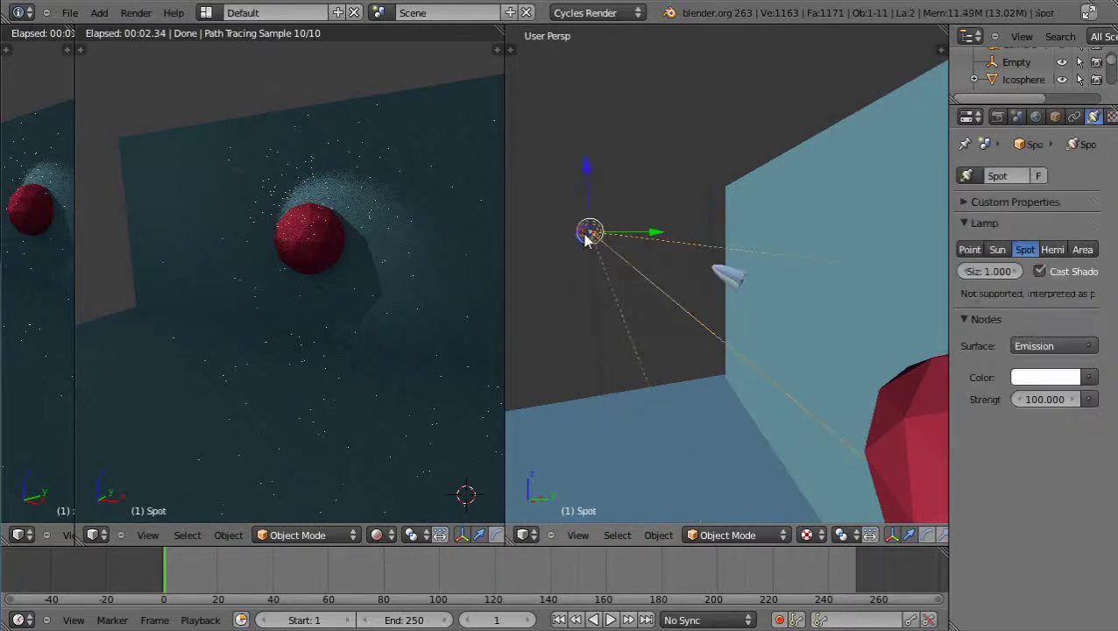
{"action": "left_click", "coordinate": [627, 12]}
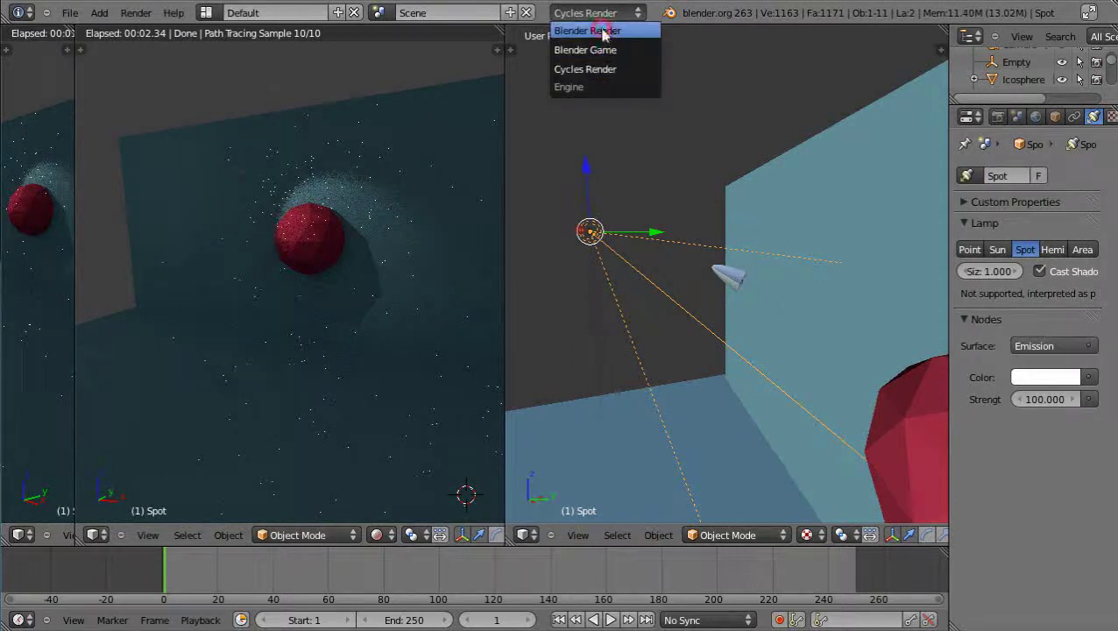
{"action": "left_click", "coordinate": [605, 31]}
{"action": "scroll", "coordinate": [808, 309], "scroll_direction": "down", "scroll_amount": 3}
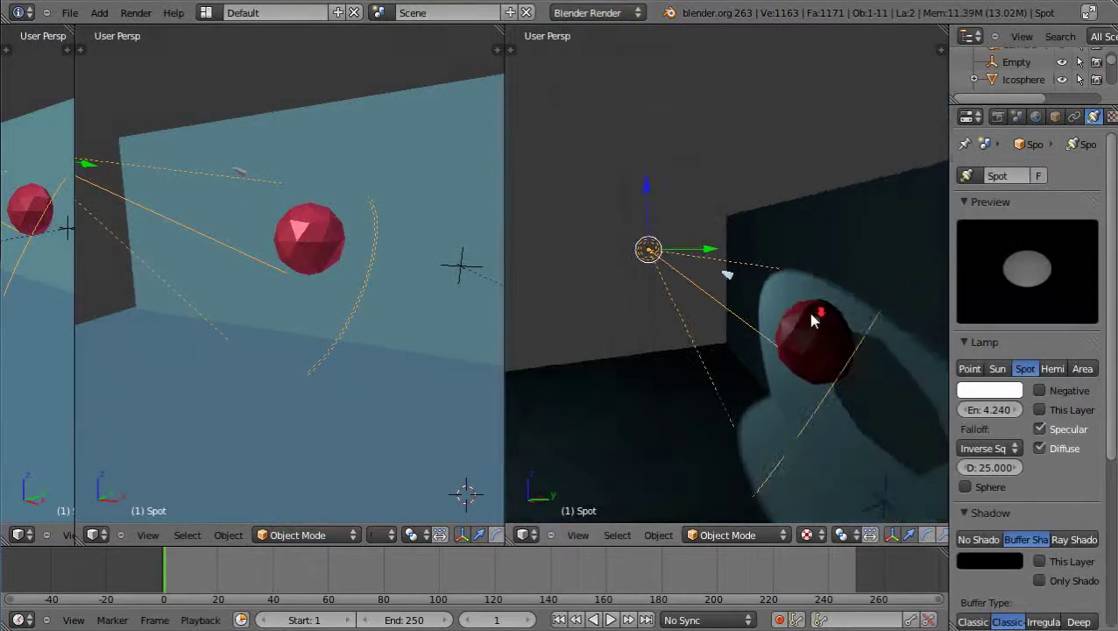
{"action": "scroll", "coordinate": [813, 320], "scroll_direction": "up", "scroll_amount": 2}
{"action": "right_click", "coordinate": [724, 271]}
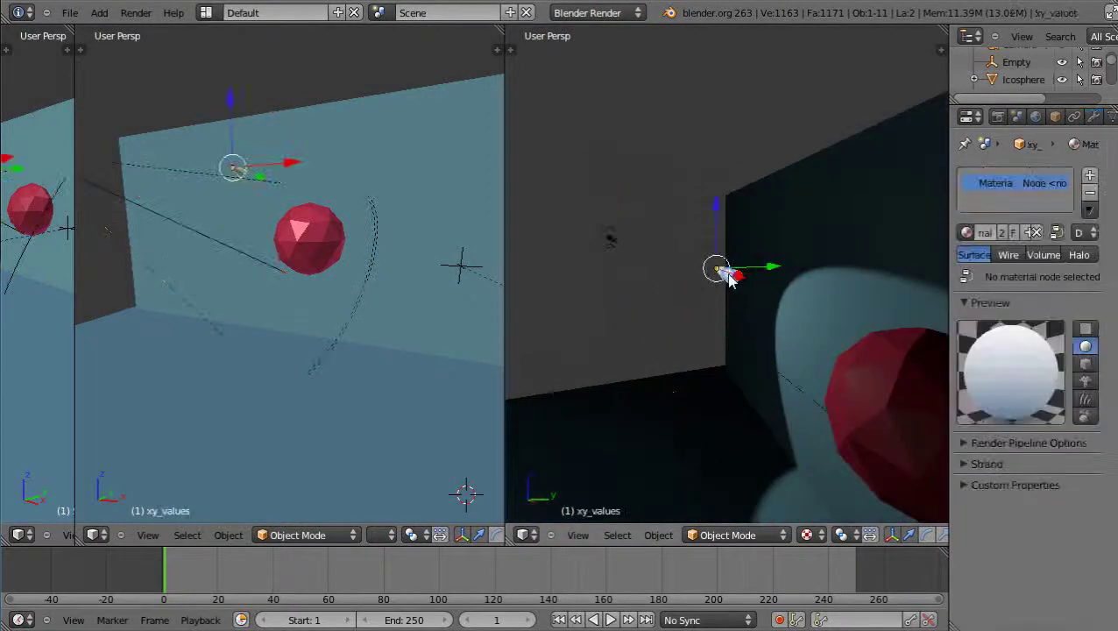
{"action": "left_click", "coordinate": [606, 13]}
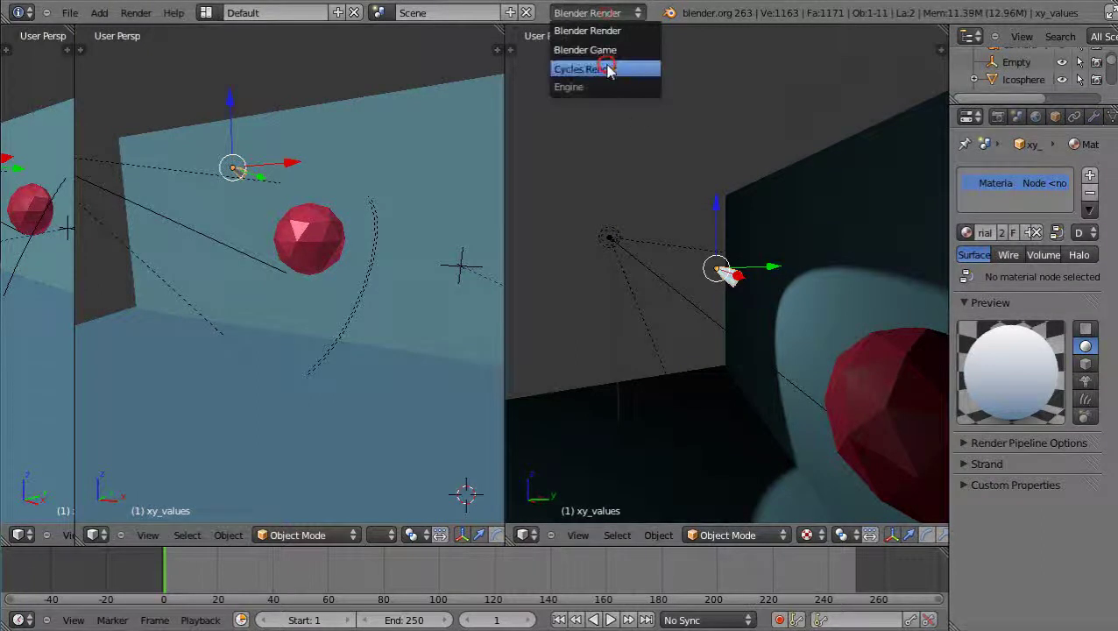
{"action": "left_click", "coordinate": [609, 68]}
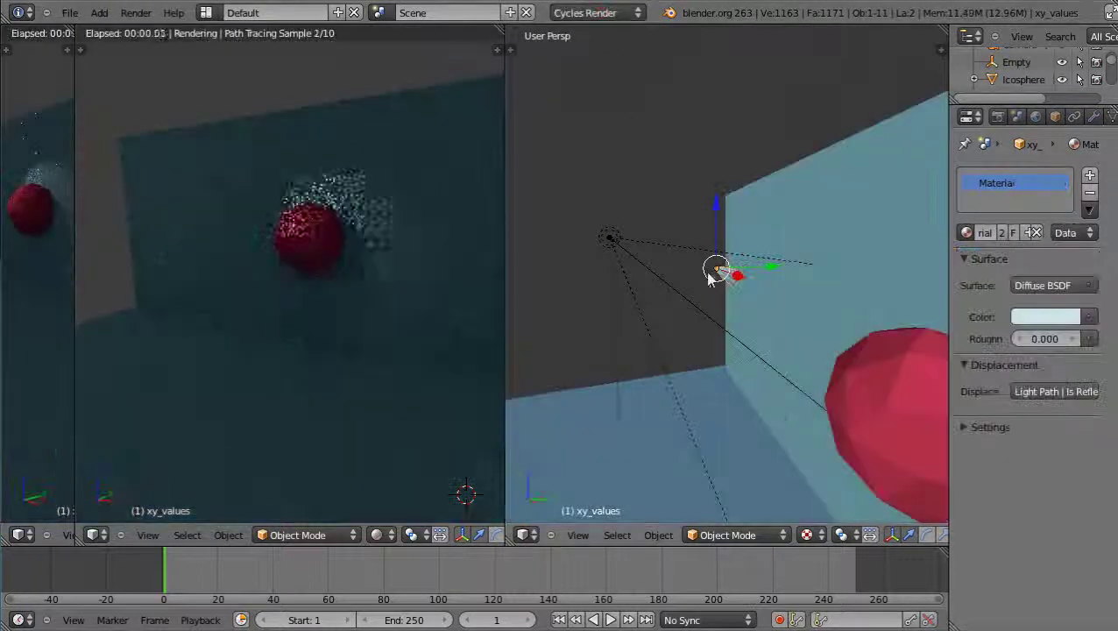
Set the right view's shading to Rendered and orbit it to frame the spotlit red sphere.
{"action": "left_click", "coordinate": [807, 535]}
{"action": "left_click", "coordinate": [811, 422]}
{"action": "scroll", "coordinate": [679, 323], "scroll_direction": "down", "scroll_amount": 3}
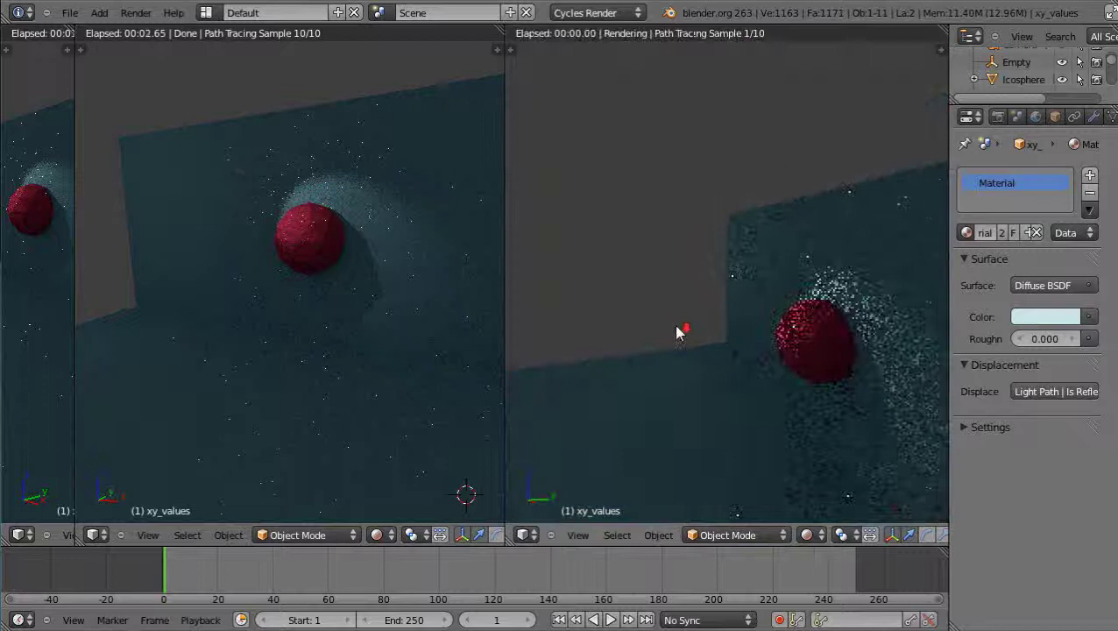
{"action": "middle_click_drag", "start_coordinate": [711, 451], "coordinate": [779, 449]}
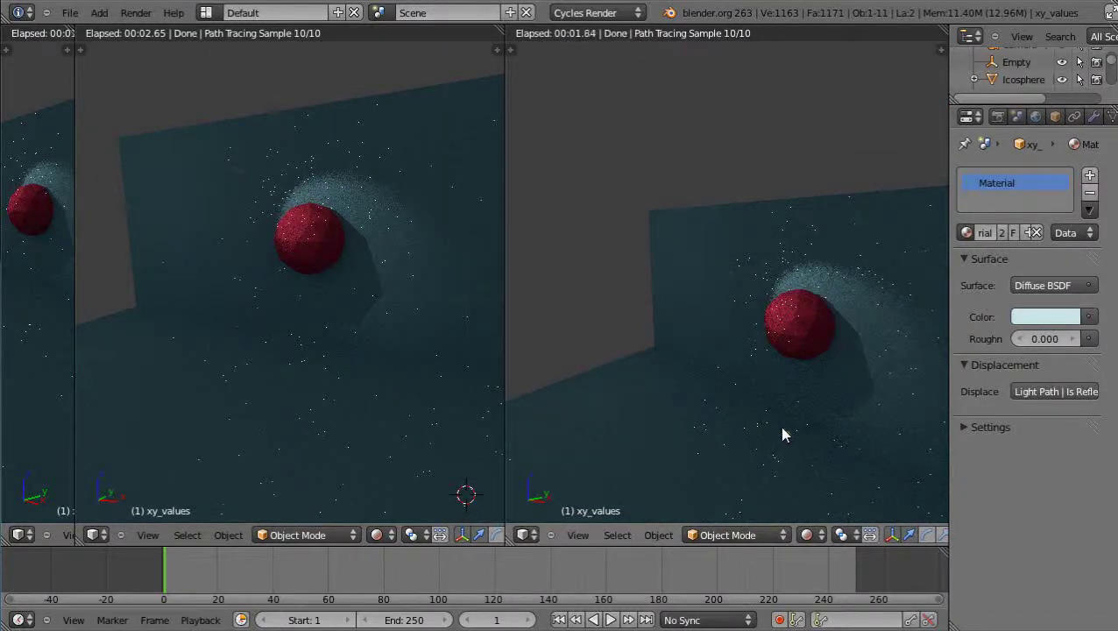
{"action": "scroll", "coordinate": [784, 436], "scroll_direction": "up", "scroll_amount": 2}
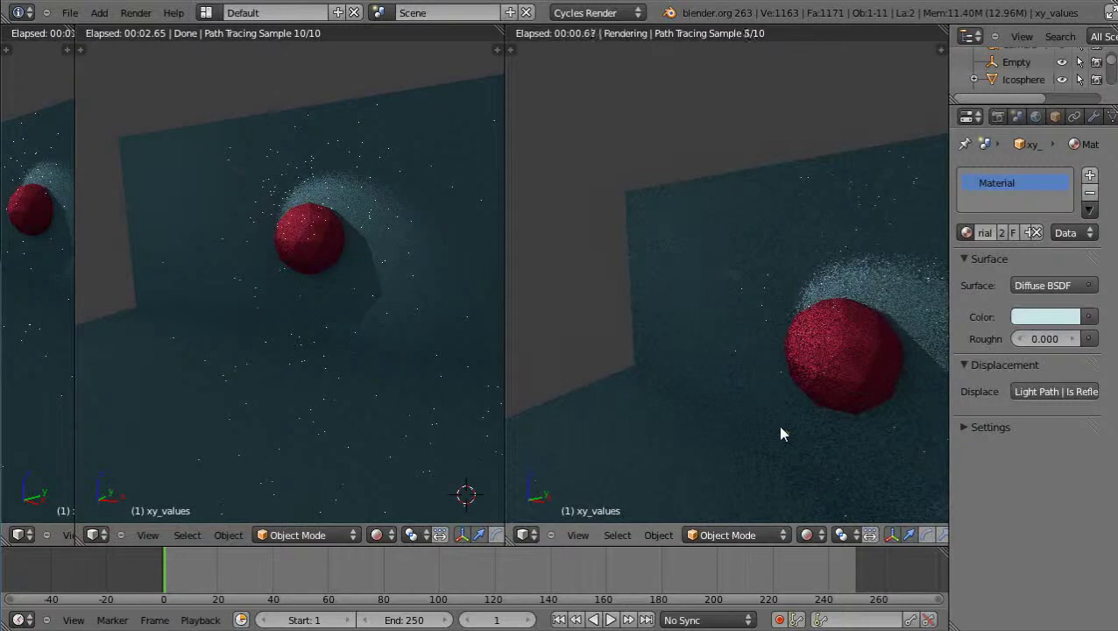
{"action": "middle_click_drag", "start_coordinate": [786, 430], "coordinate": [653, 436]}
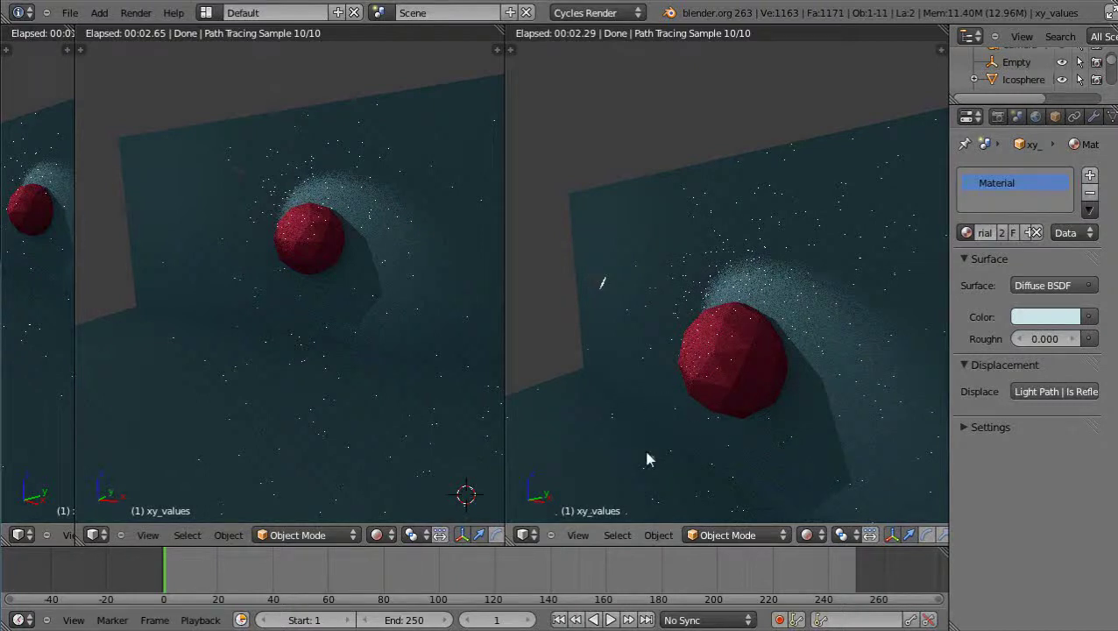
{"action": "middle_click_drag", "start_coordinate": [647, 459], "coordinate": [694, 457]}
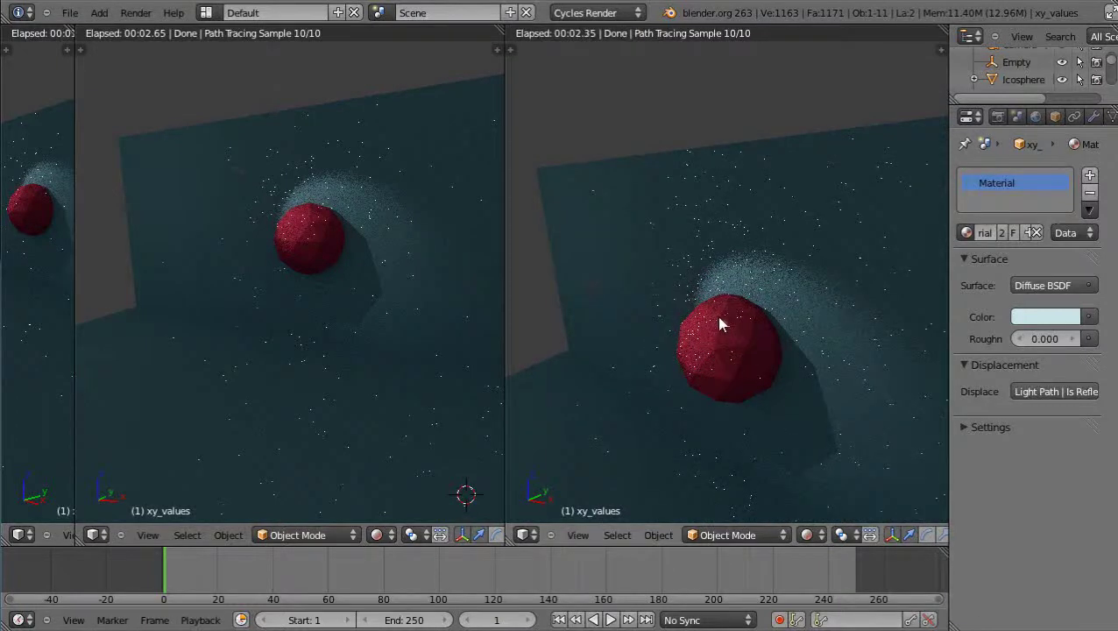
{"action": "middle_click_drag", "start_coordinate": [718, 305], "coordinate": [721, 312]}
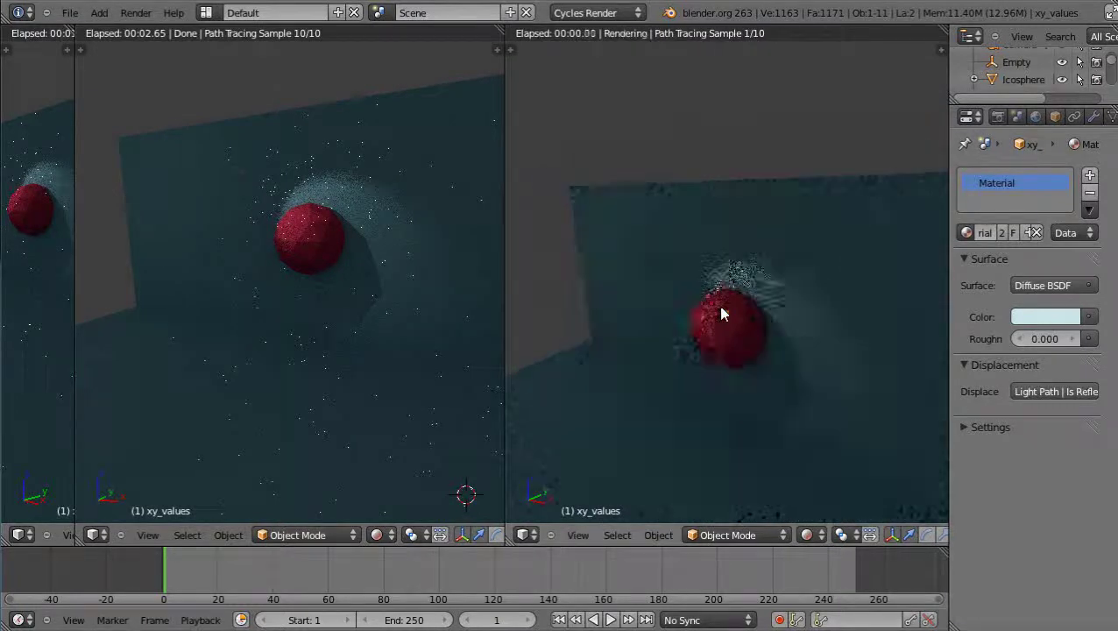
{"action": "middle_click_drag", "start_coordinate": [649, 439], "coordinate": [647, 418]}
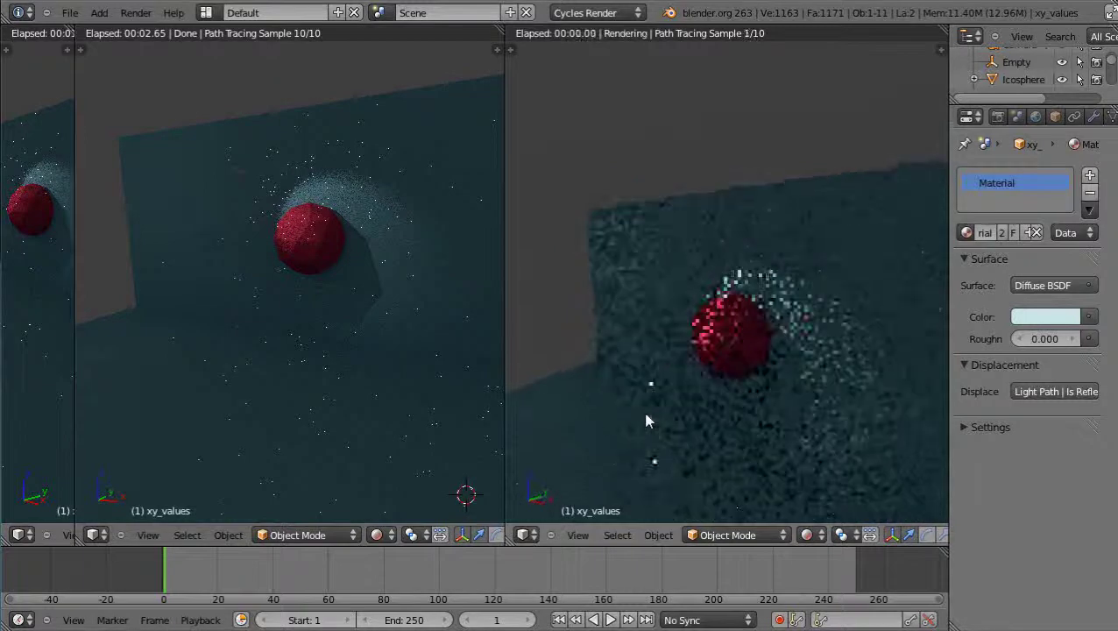